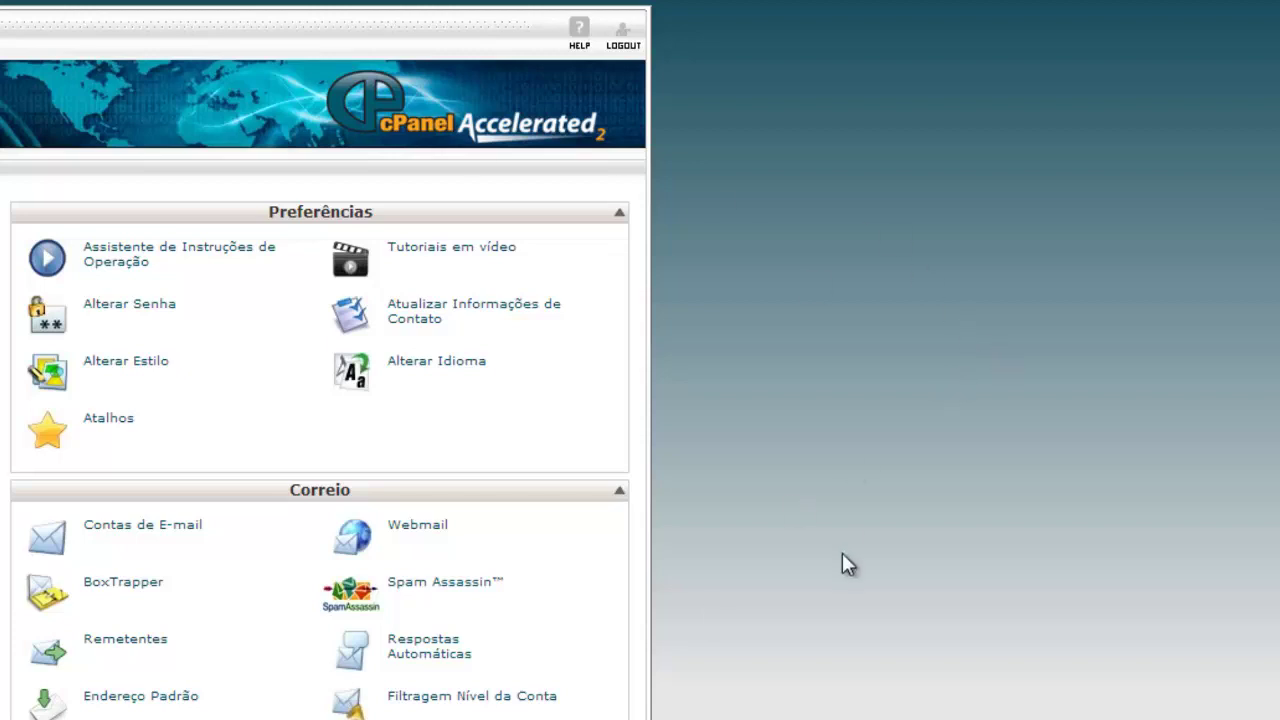
Step: Scroll down the cPanel home page to the Software/Serviços section where Softaculous is listed
scroll(842, 552, "down", 5)
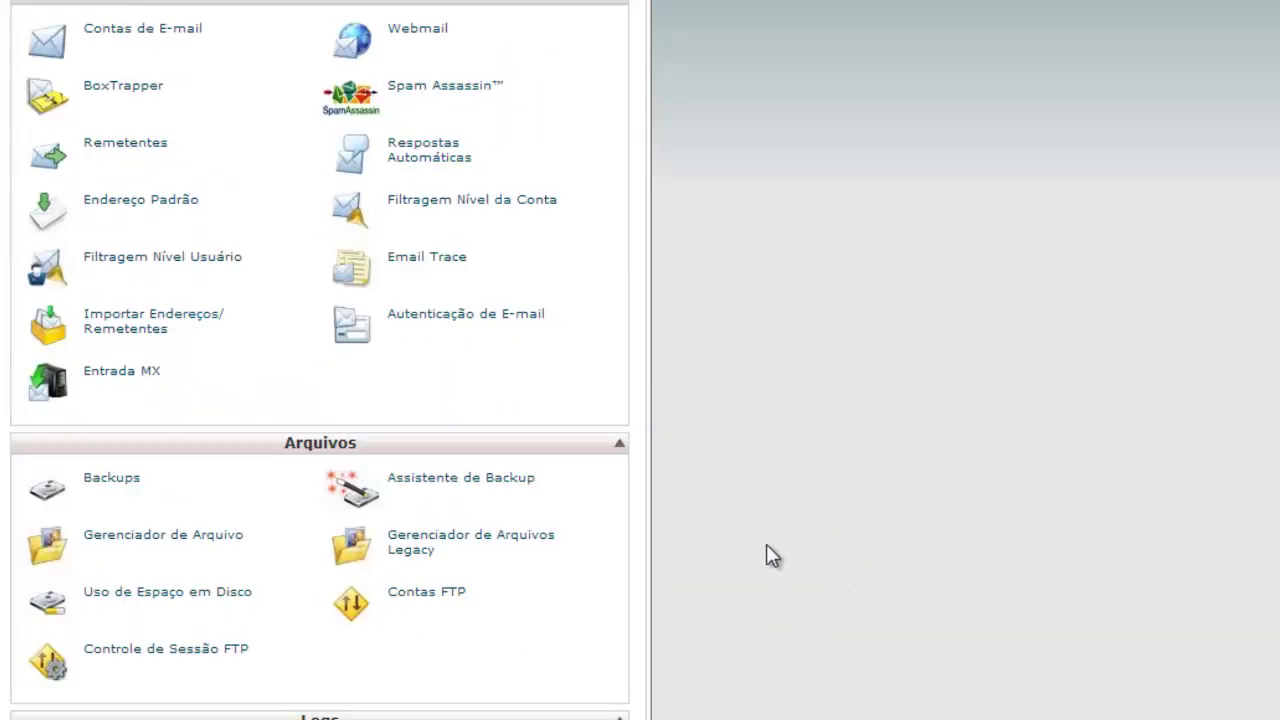
scroll(773, 557, "down", 10)
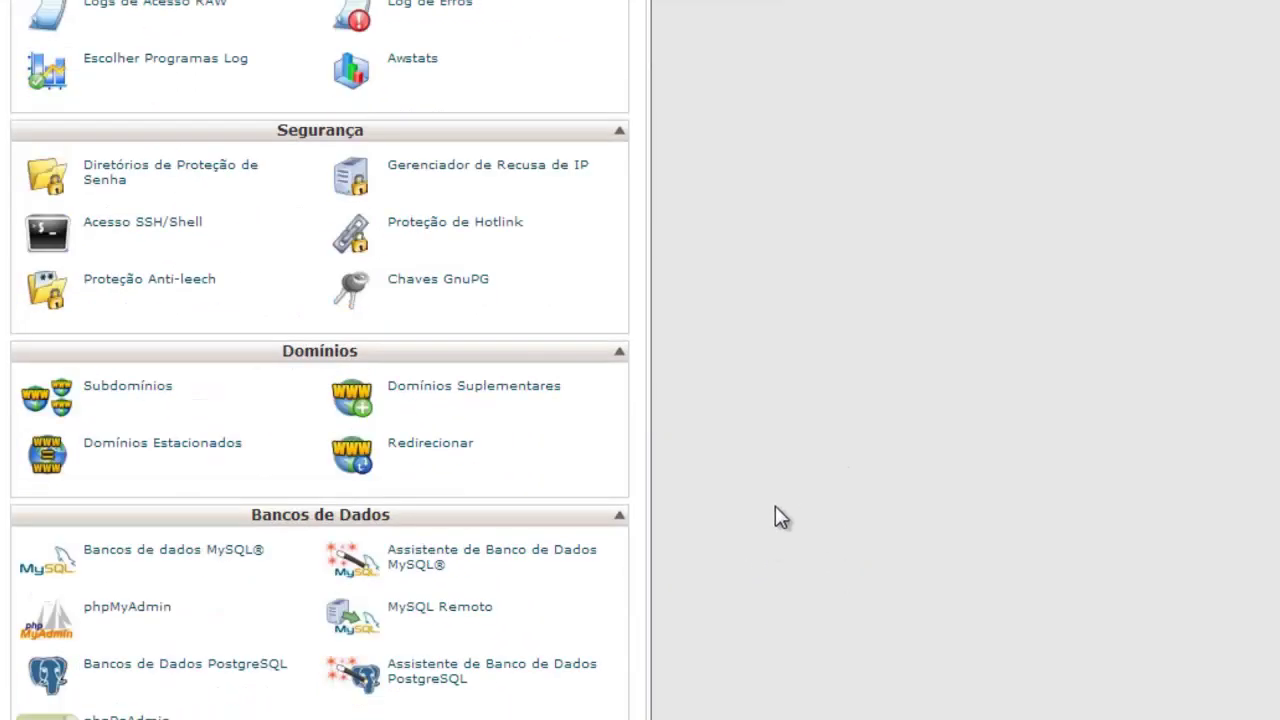
scroll(775, 510, "down", 5)
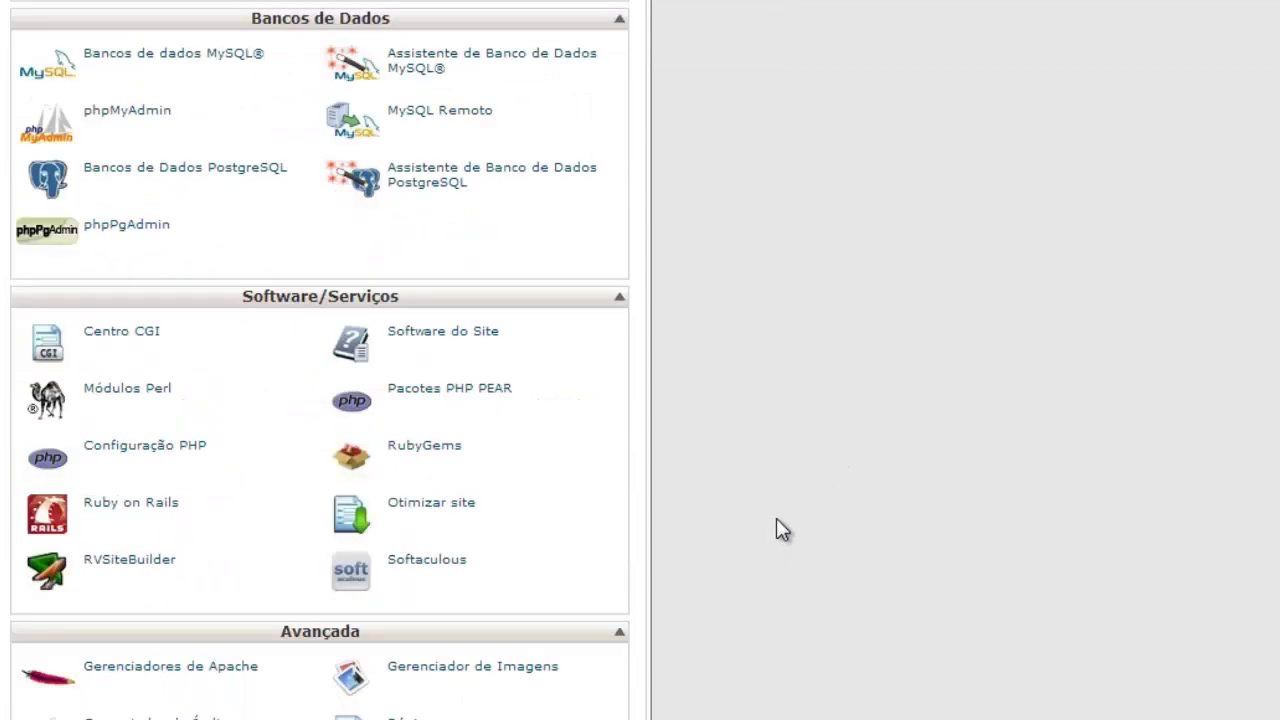
scroll(782, 530, "down", 1)
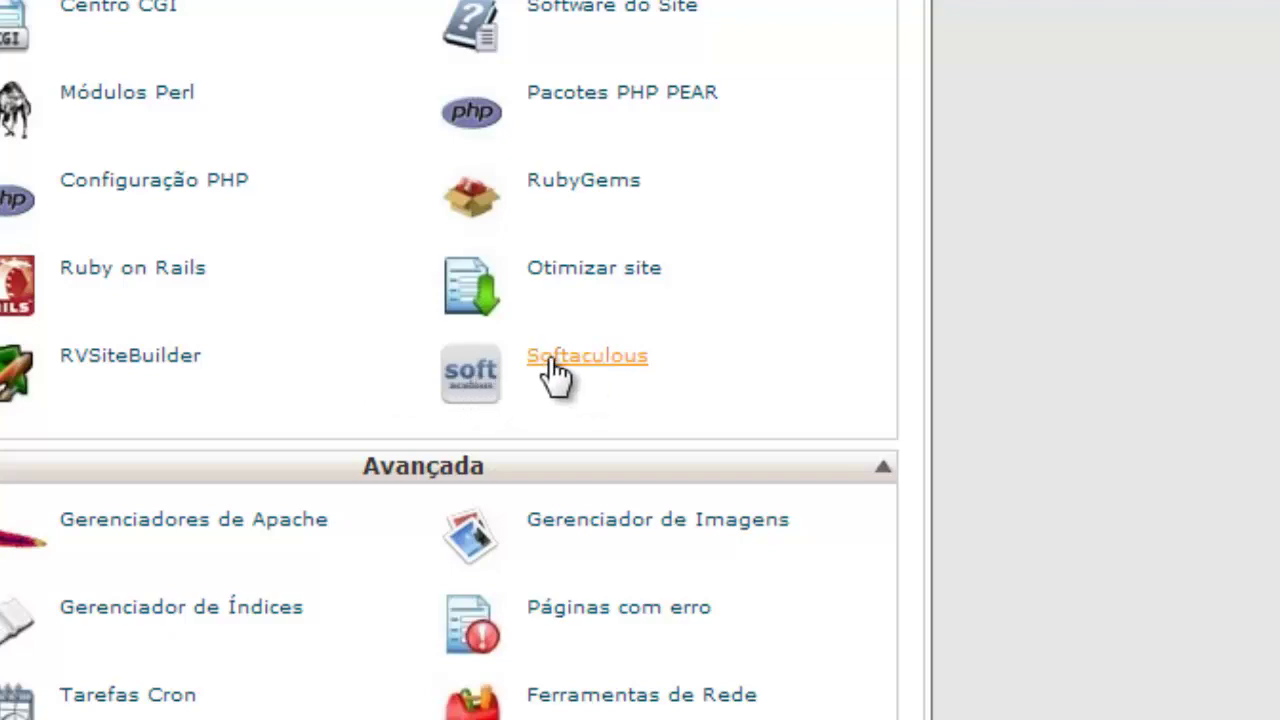
Step: Launch Softaculous and browse its Top Scripts tiles, settling on WordPress
left_click(553, 365)
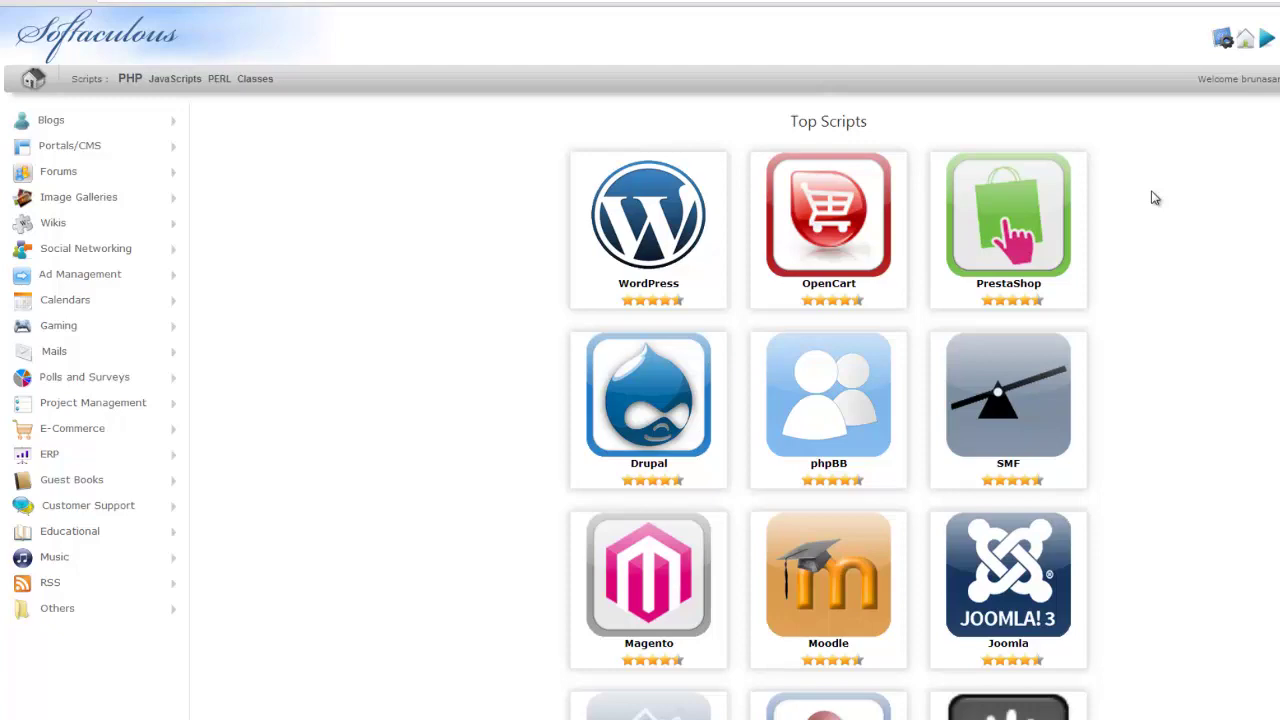
scroll(1158, 218, "down", 6)
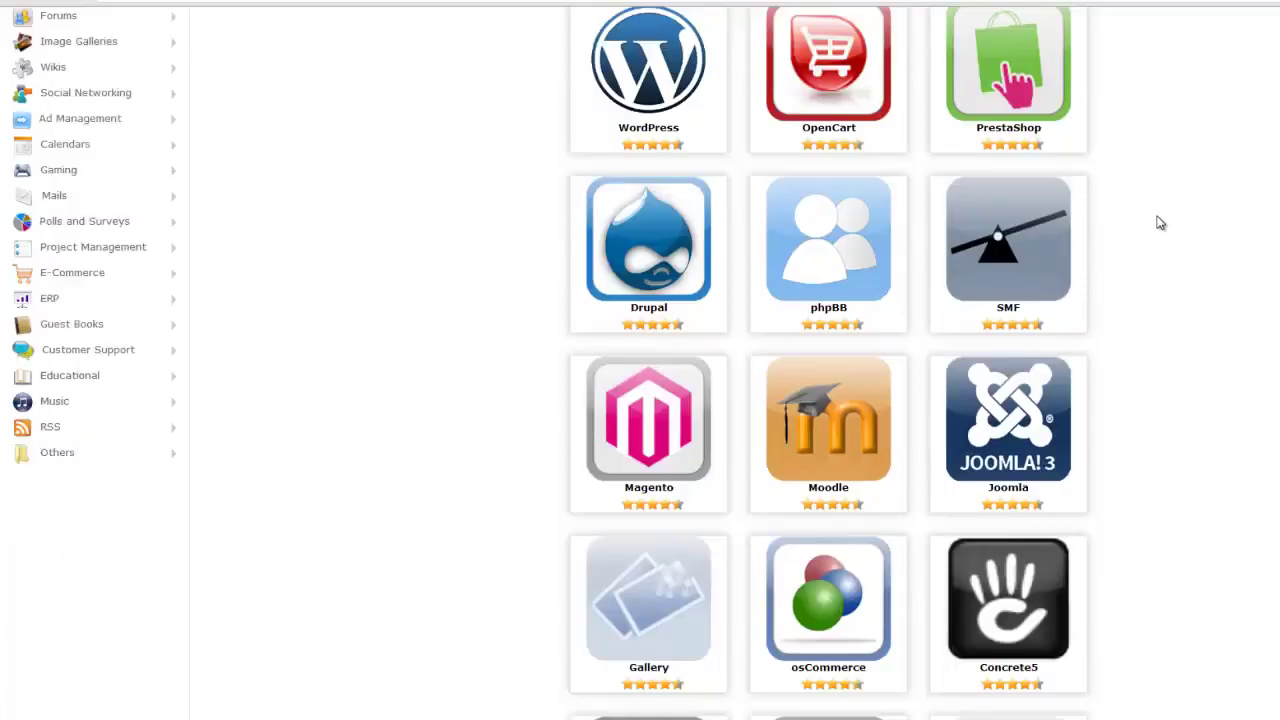
scroll(1183, 345, "up", 4)
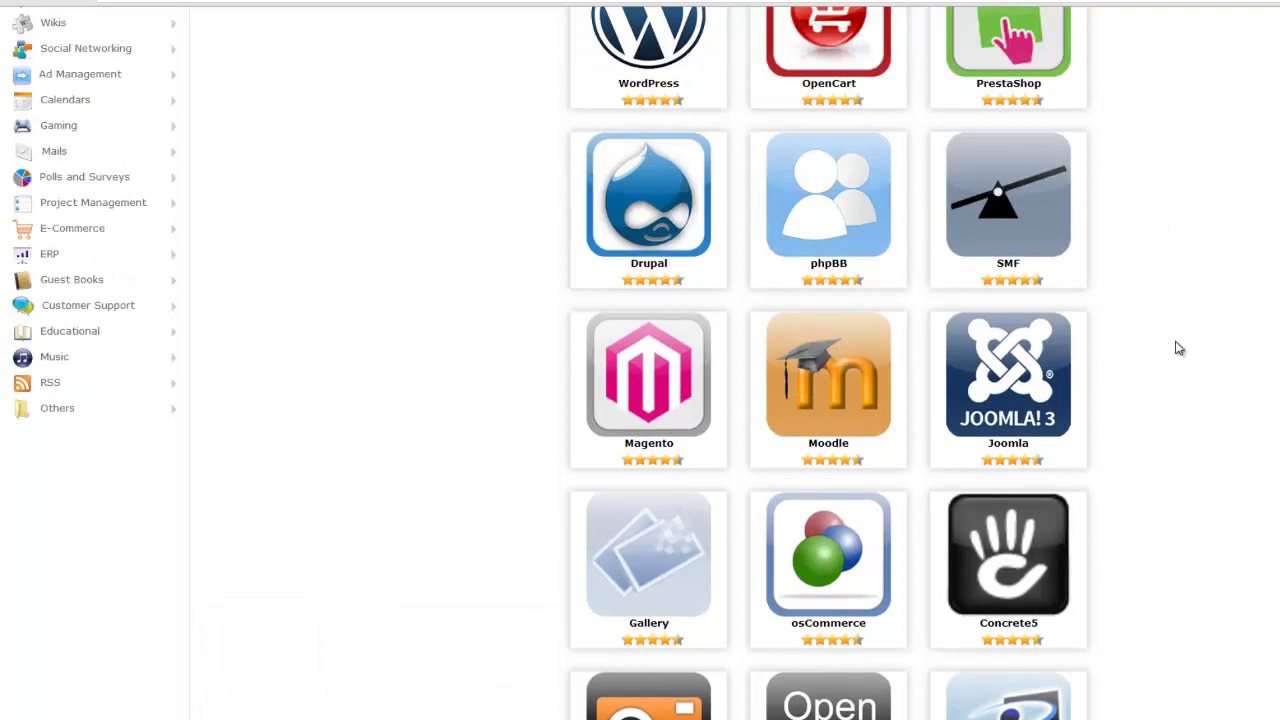
mouse_move(820, 380)
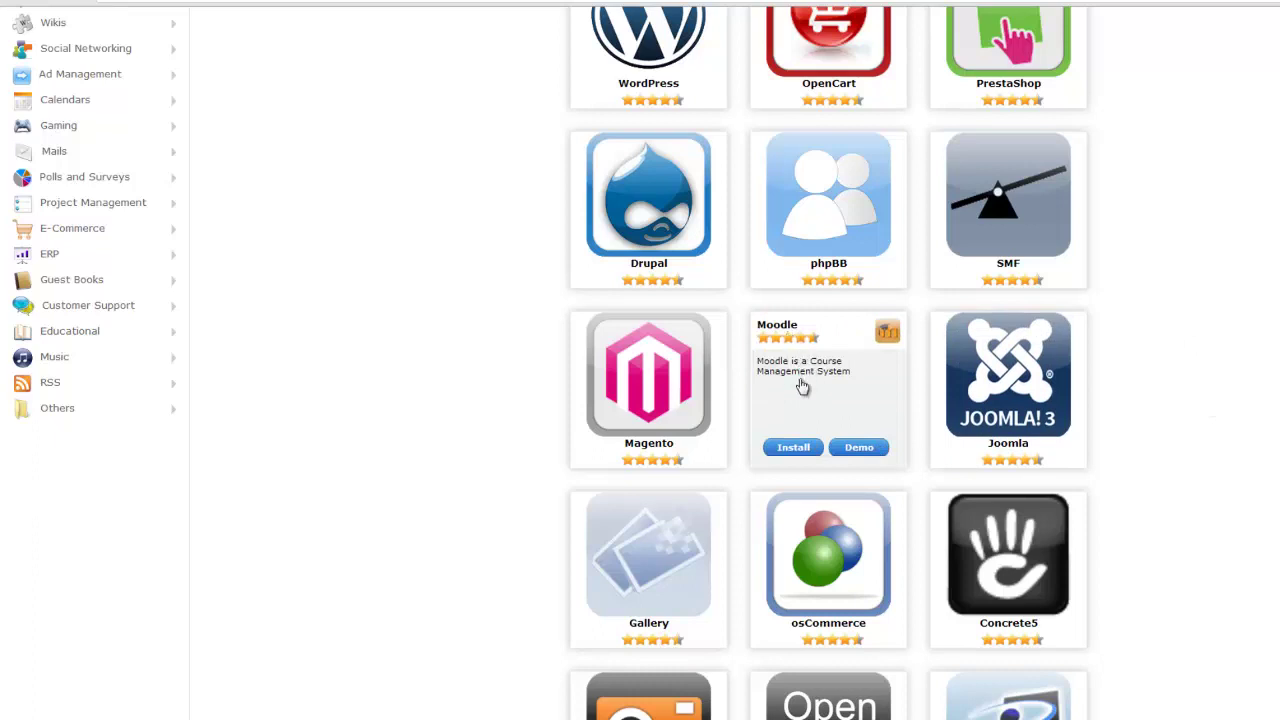
mouse_move(1016, 388)
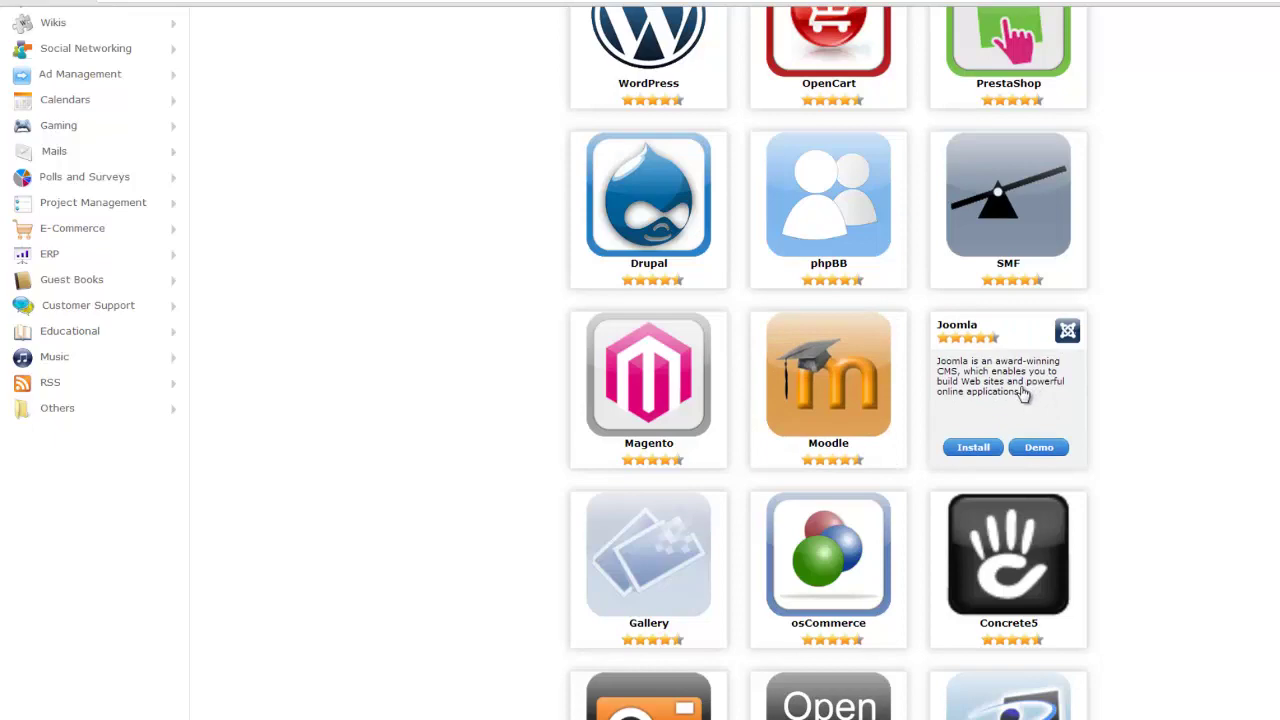
scroll(1114, 434, "down", 3)
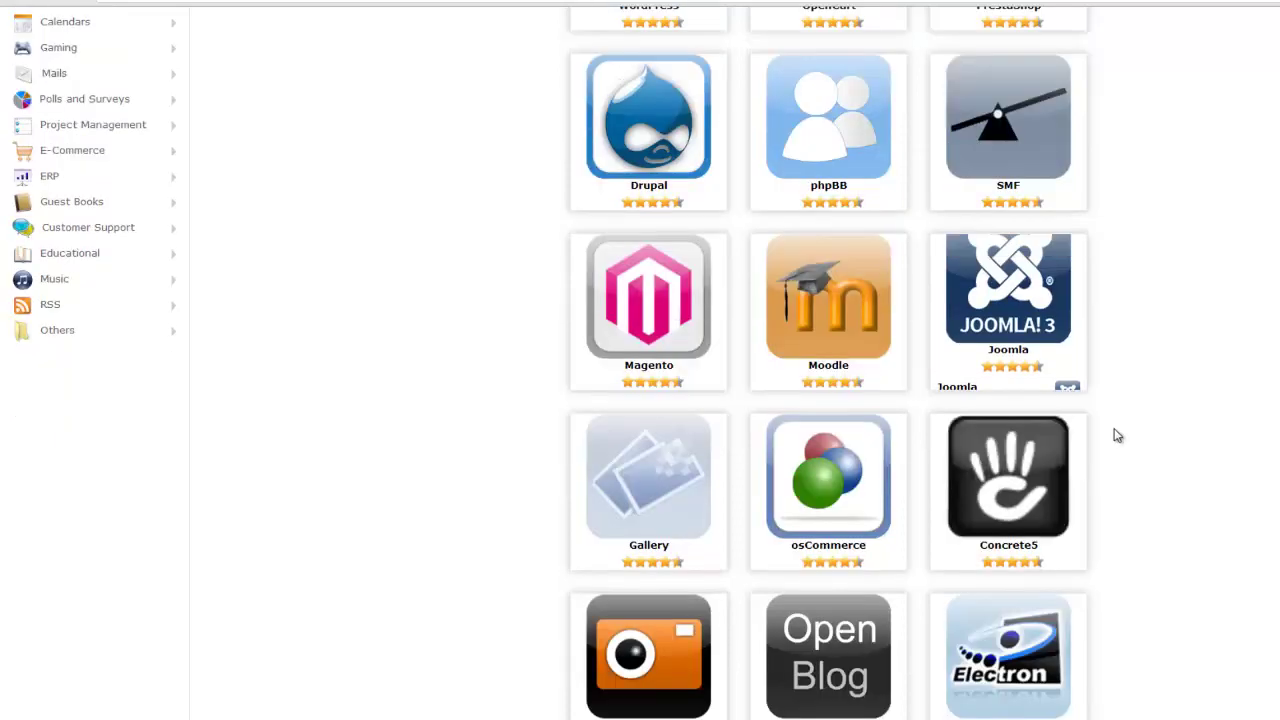
scroll(1151, 517, "up", 6)
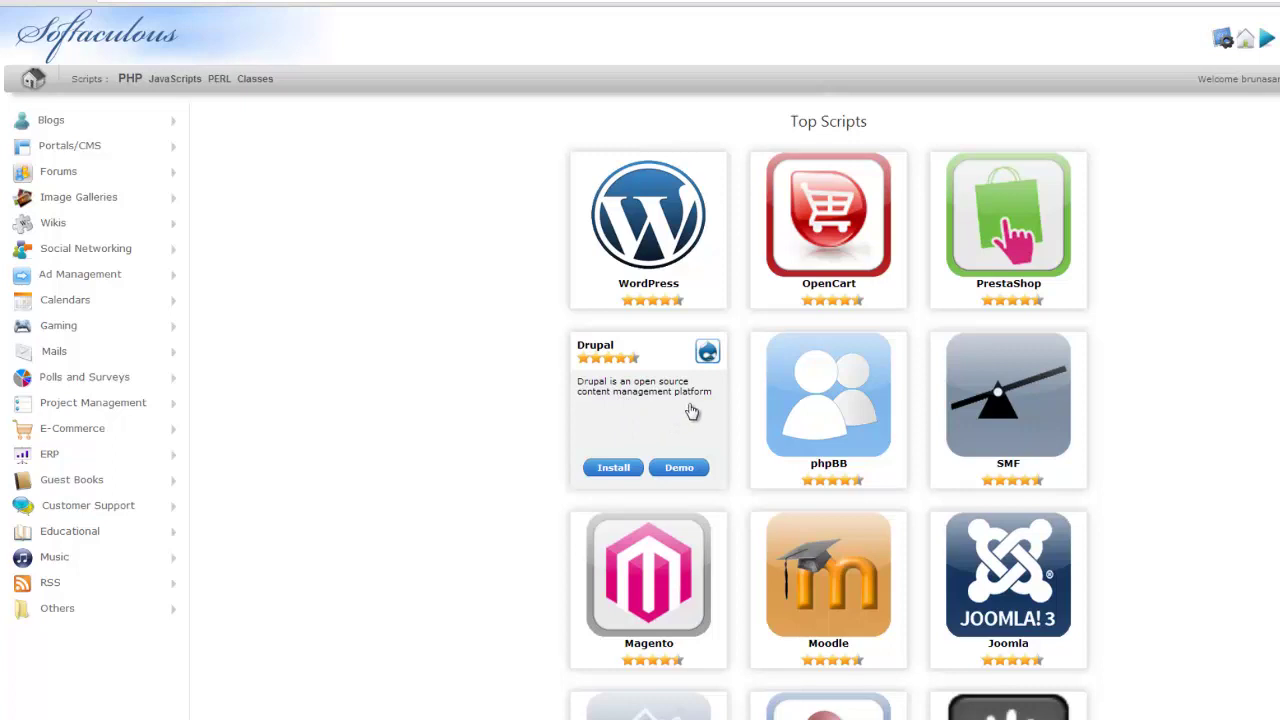
mouse_move(1068, 246)
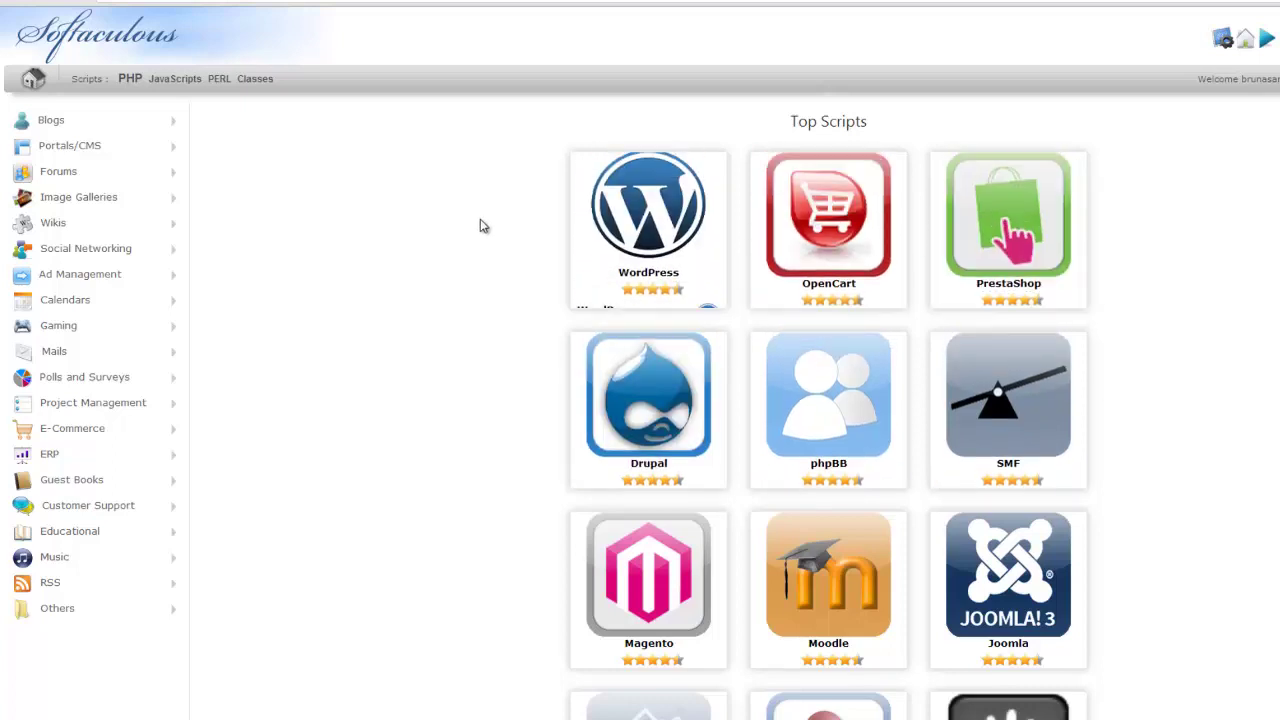
mouse_move(650, 226)
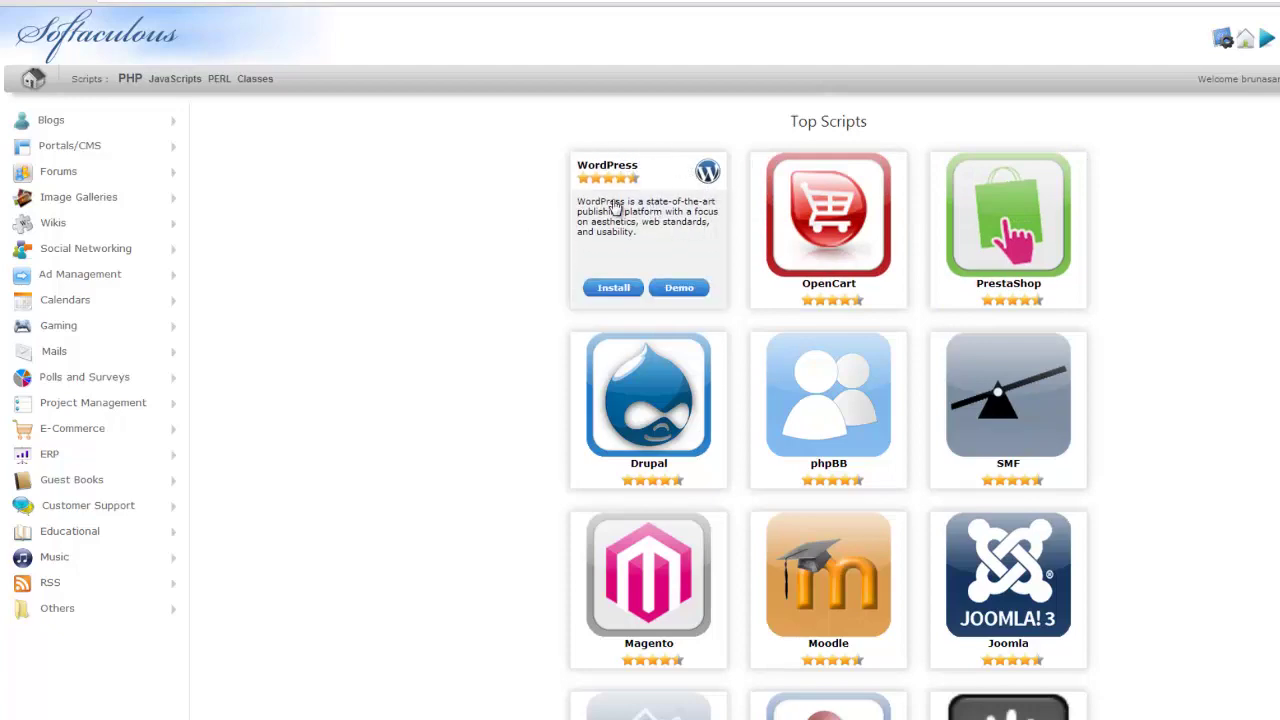
left_click(612, 289)
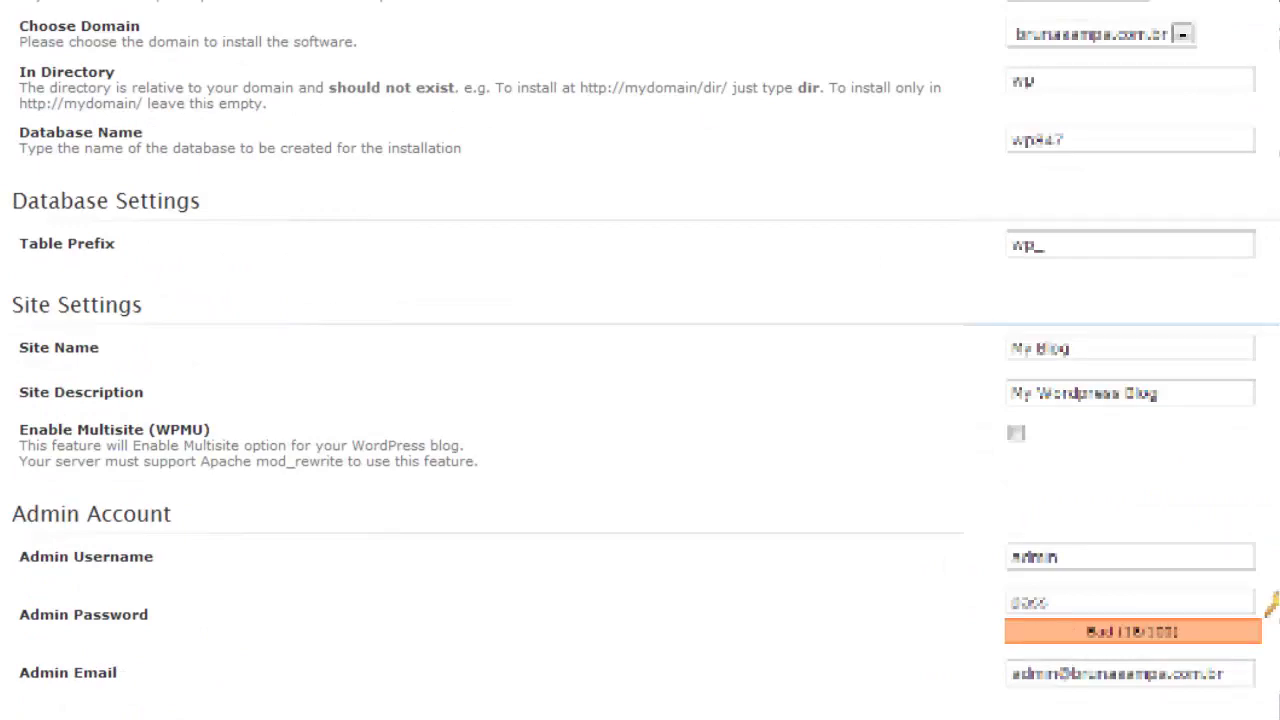
left_click(1110, 0)
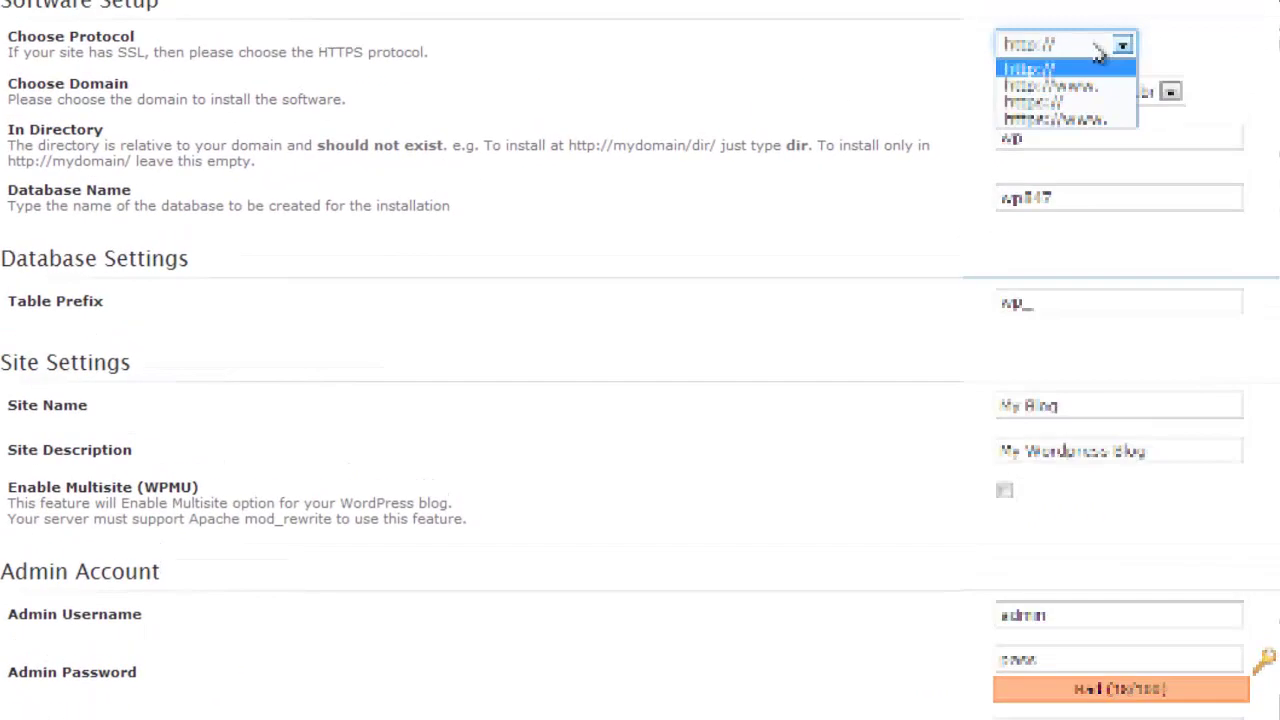
left_click(1100, 52)
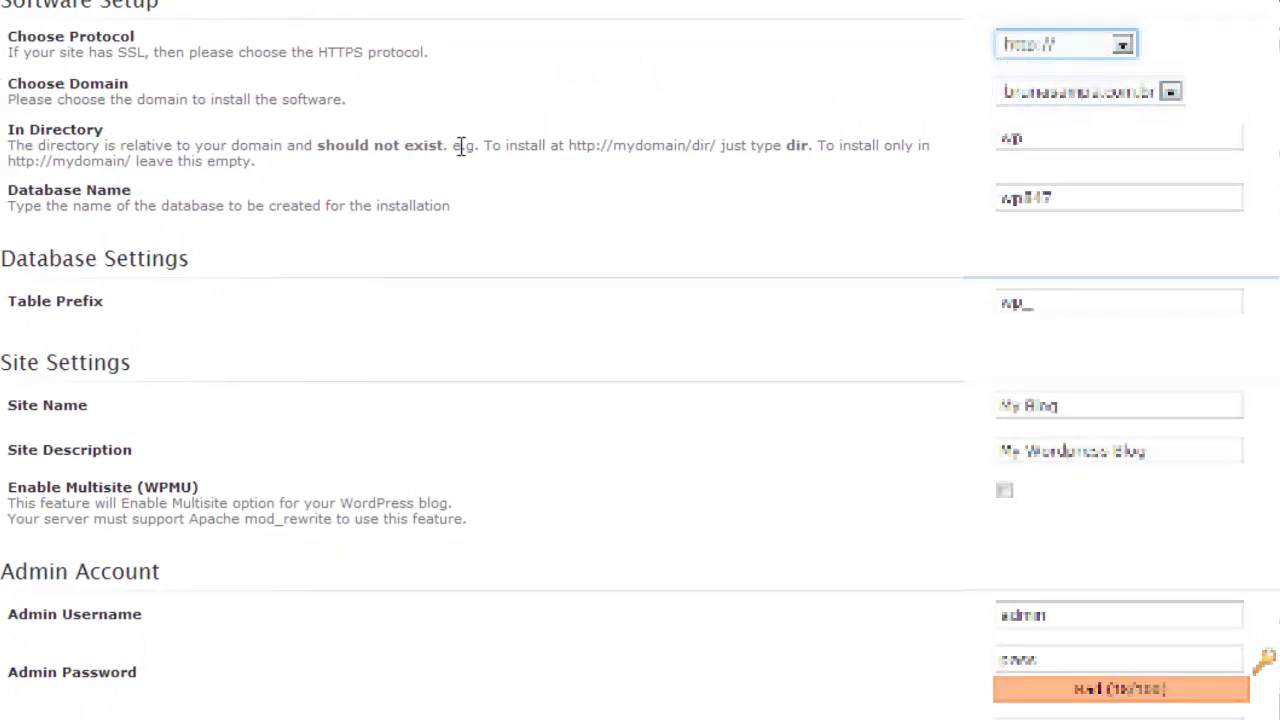
double_click(1025, 140)
scroll(929, 117, "down", 2)
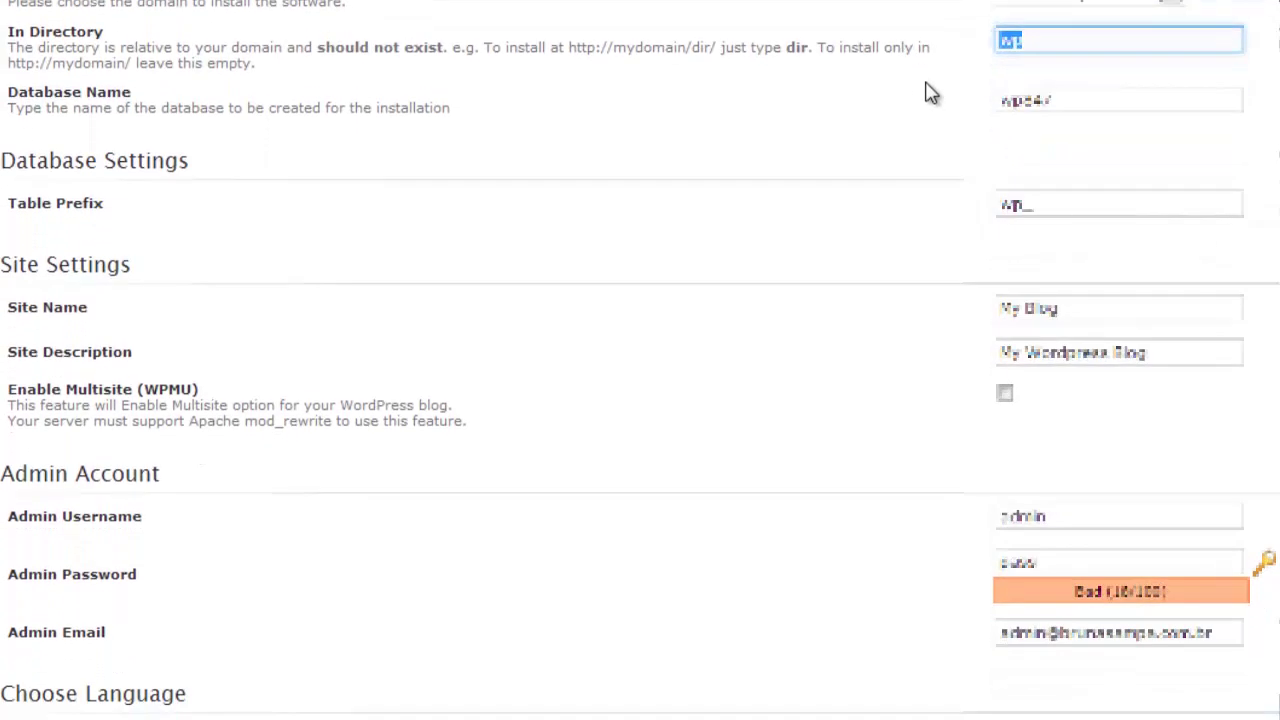
left_click(1034, 41)
key("BackSpace")
key("BackSpace")
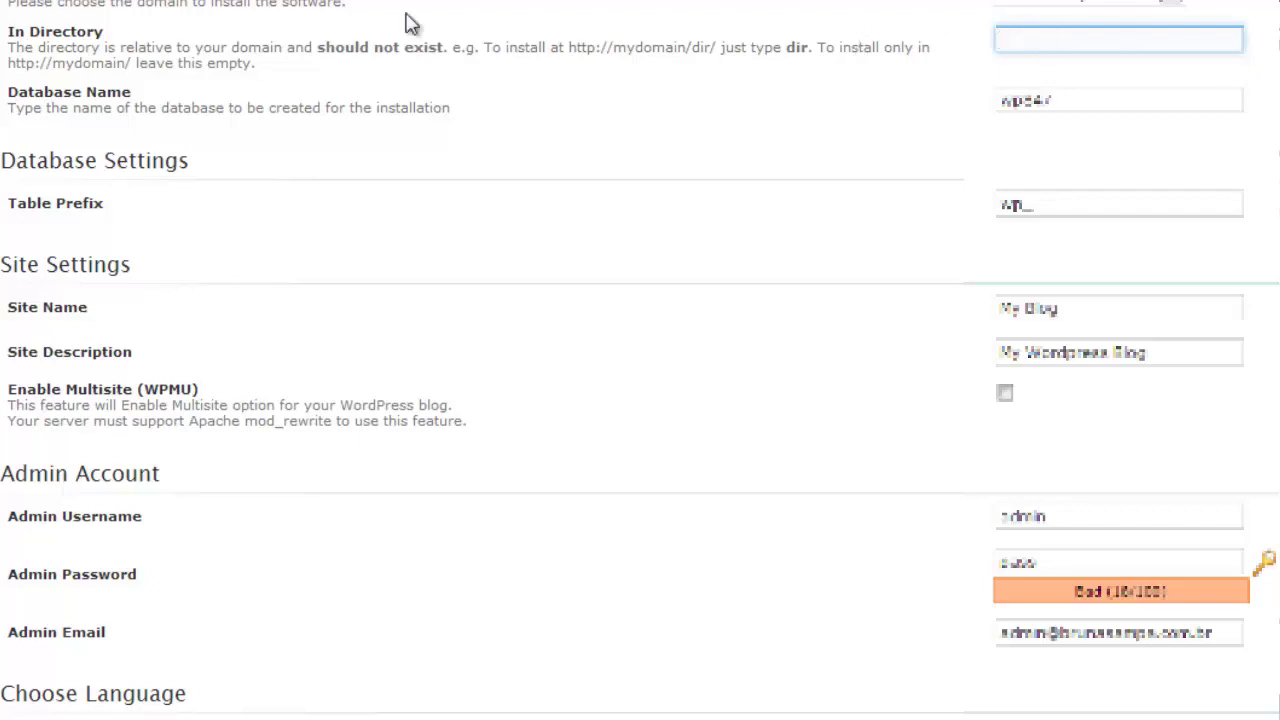
Step: Enter 'bl' into the In Directory field
left_click(85, 31)
triple_click(85, 31)
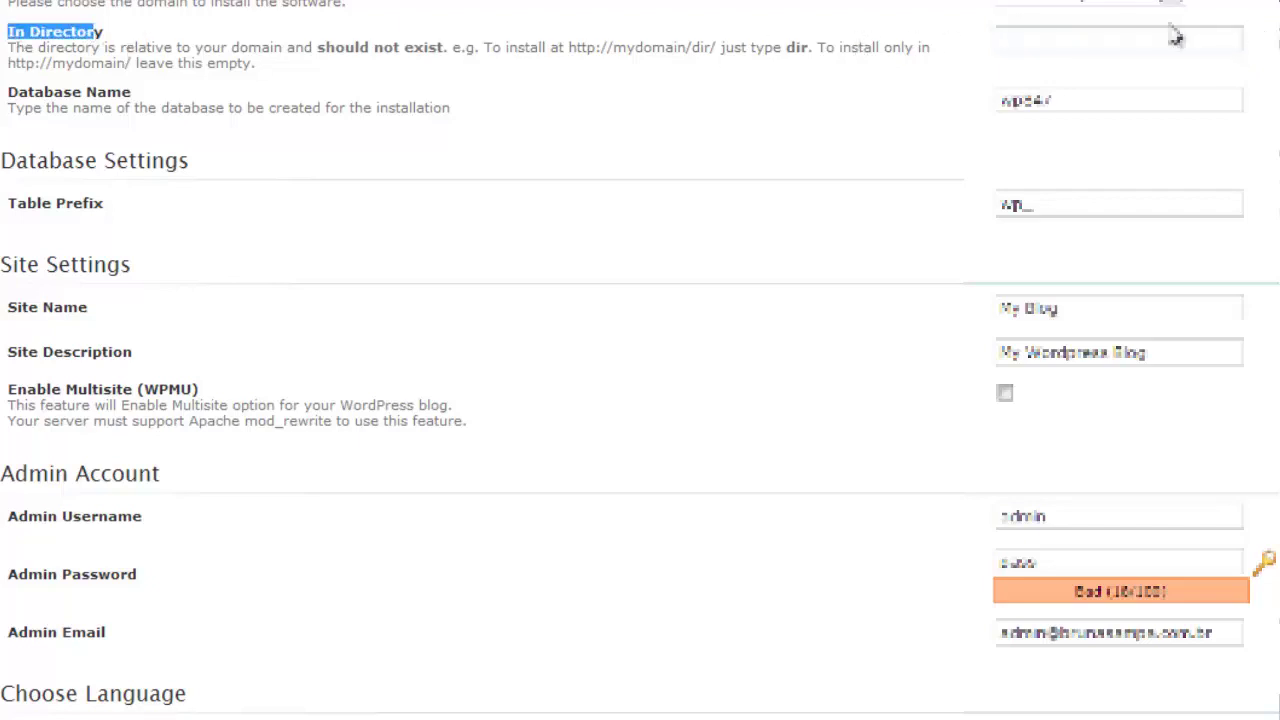
left_click(1070, 40)
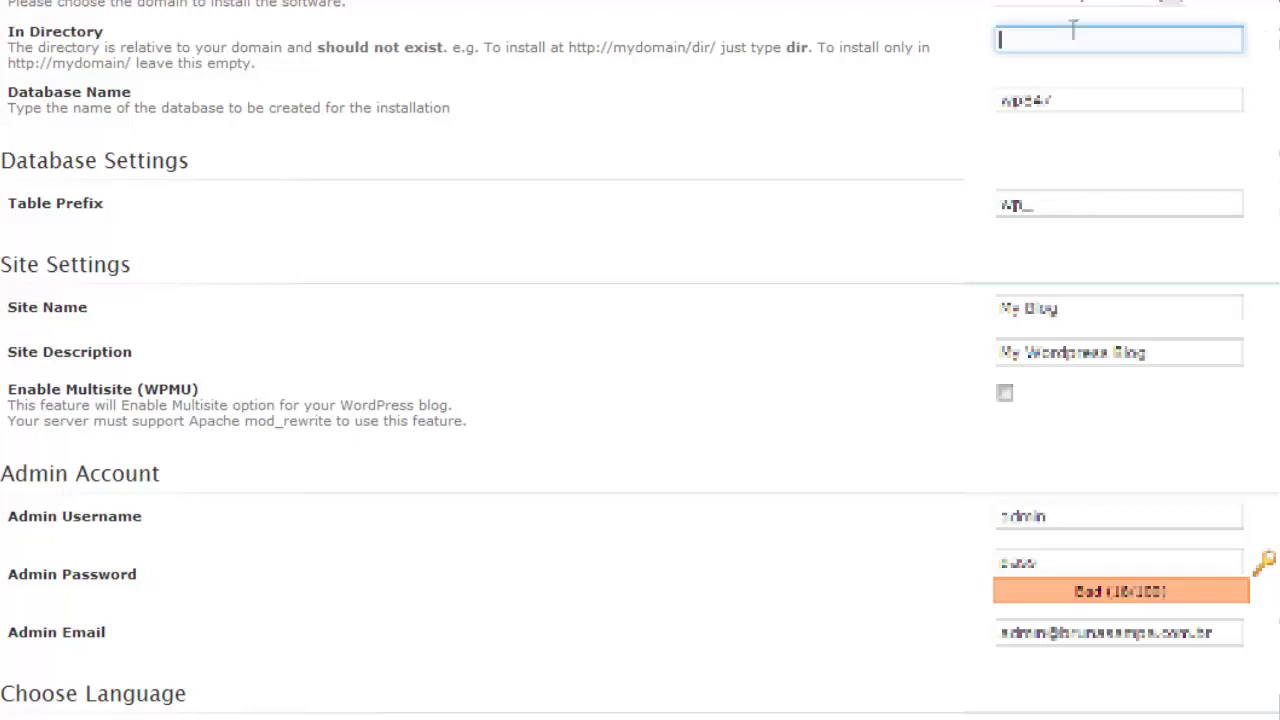
type("bl")
Step: Select the Database Name and Table Prefix (wp_) values, leaving them unchanged
left_click_drag(10, 112, 126, 109)
left_click(226, 109)
double_click(1111, 109)
left_click(1068, 102)
left_click_drag(1068, 100, 951, 91)
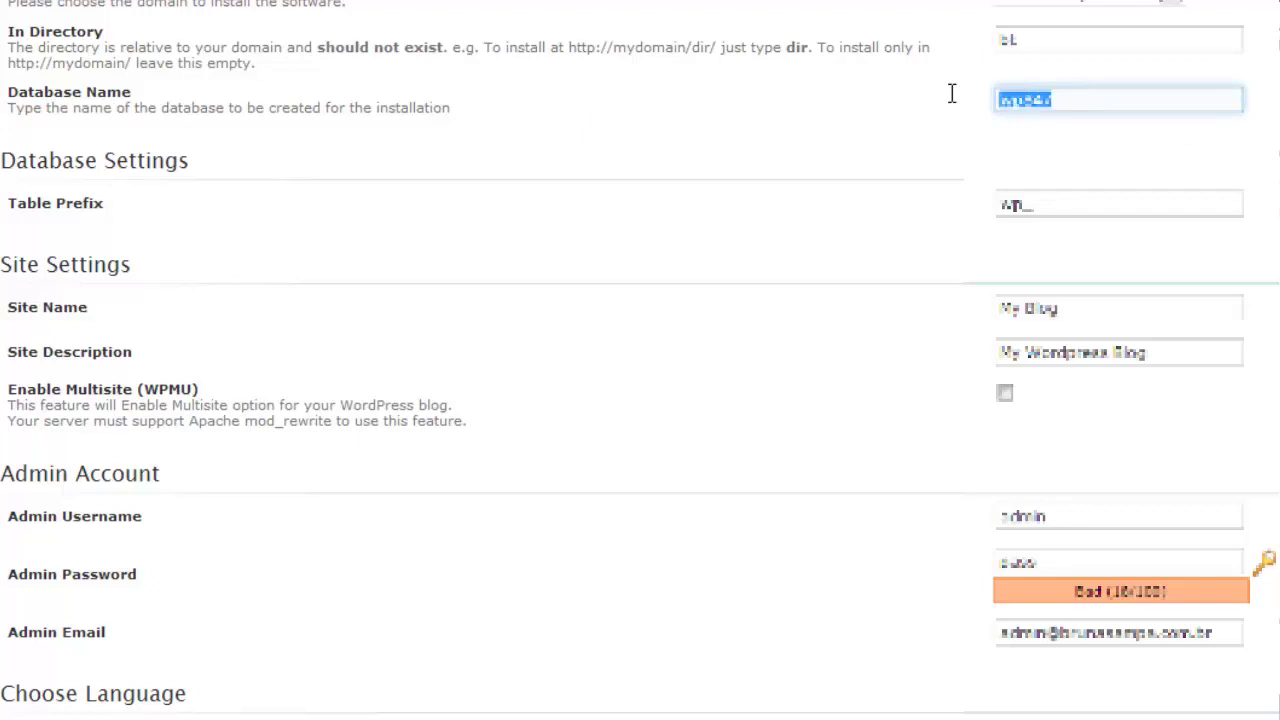
left_click(1089, 99)
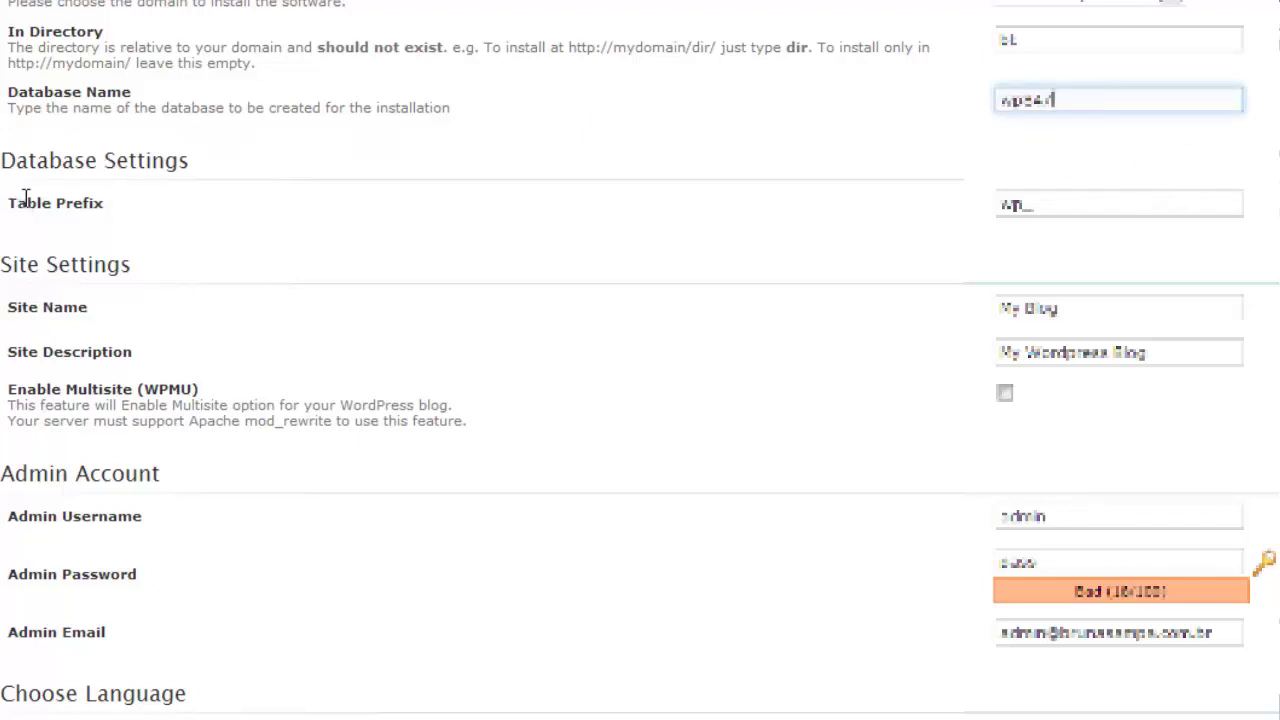
left_click_drag(1000, 203, 1057, 203)
left_click(1090, 205)
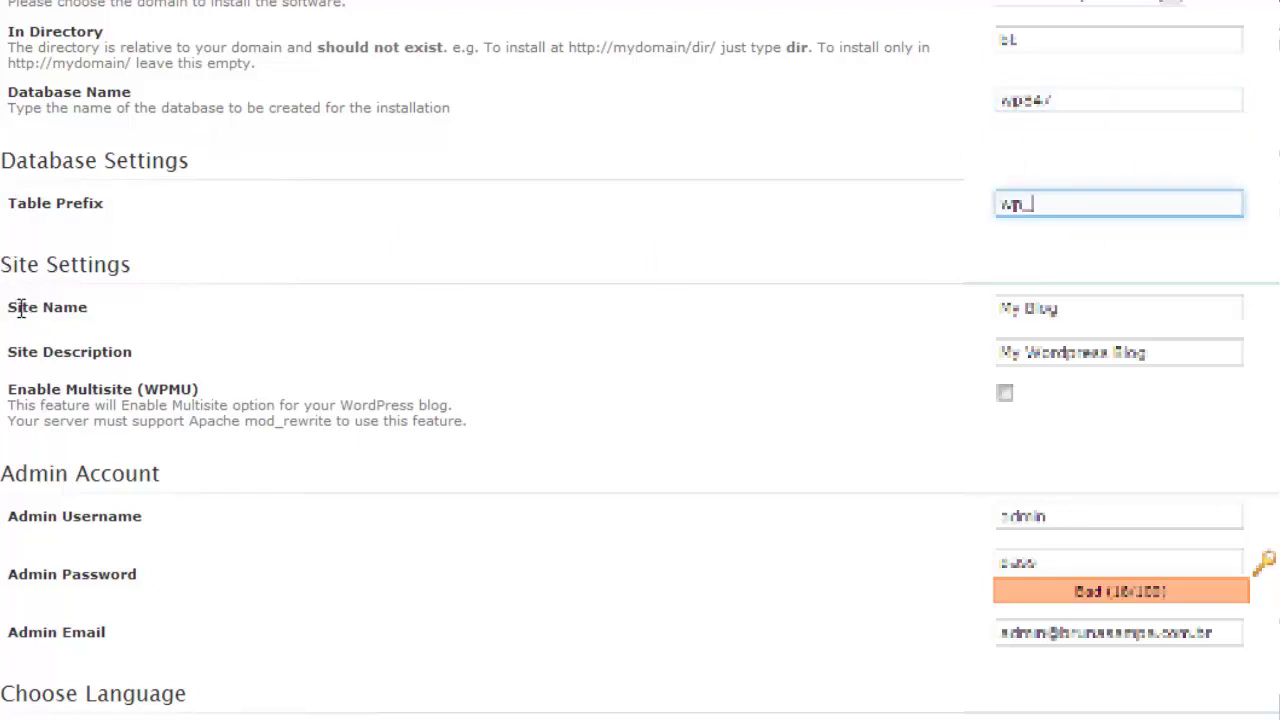
Step: Replace the default site name with 'BT studio'
left_click(1079, 308)
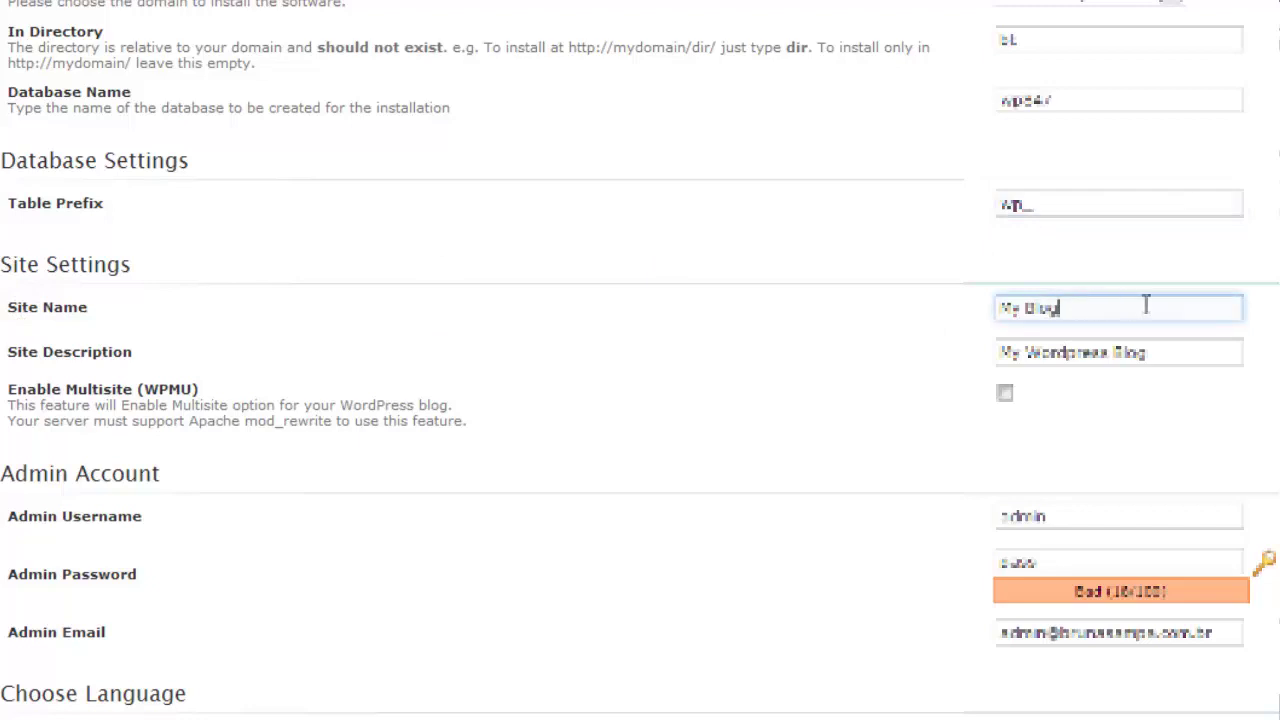
left_click_drag(1146, 304, 470, 307)
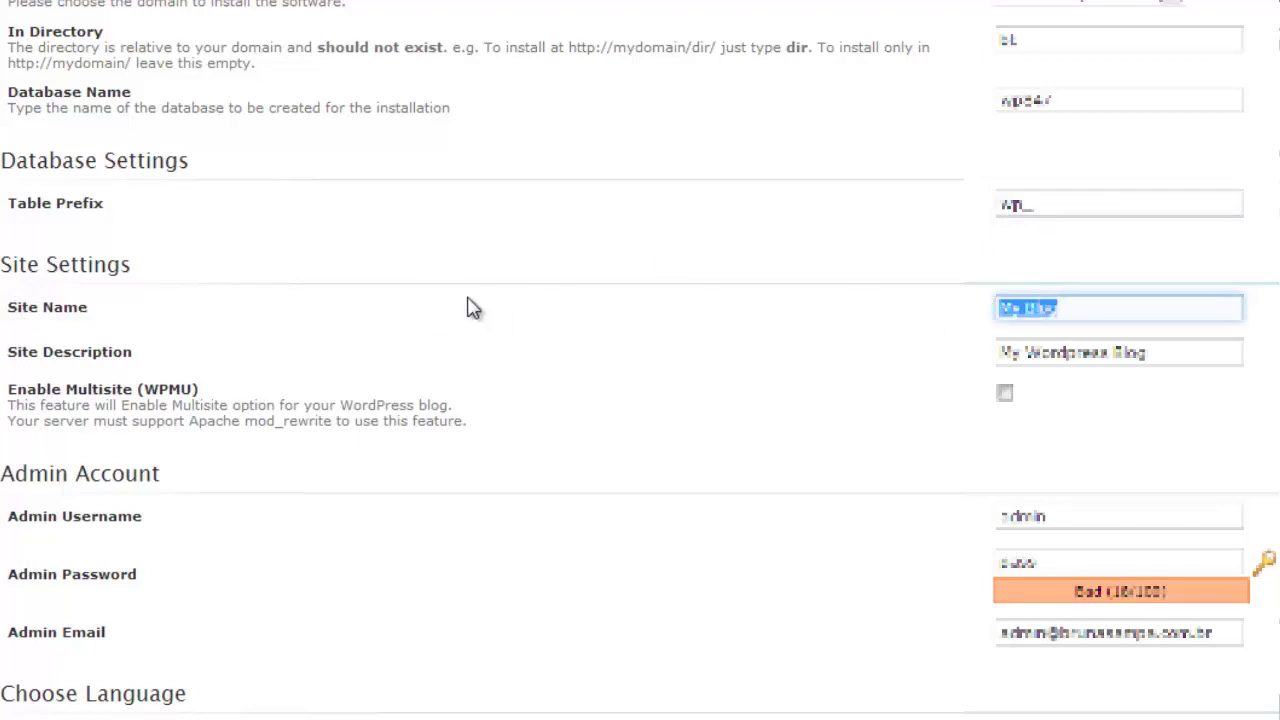
type("BT audio")
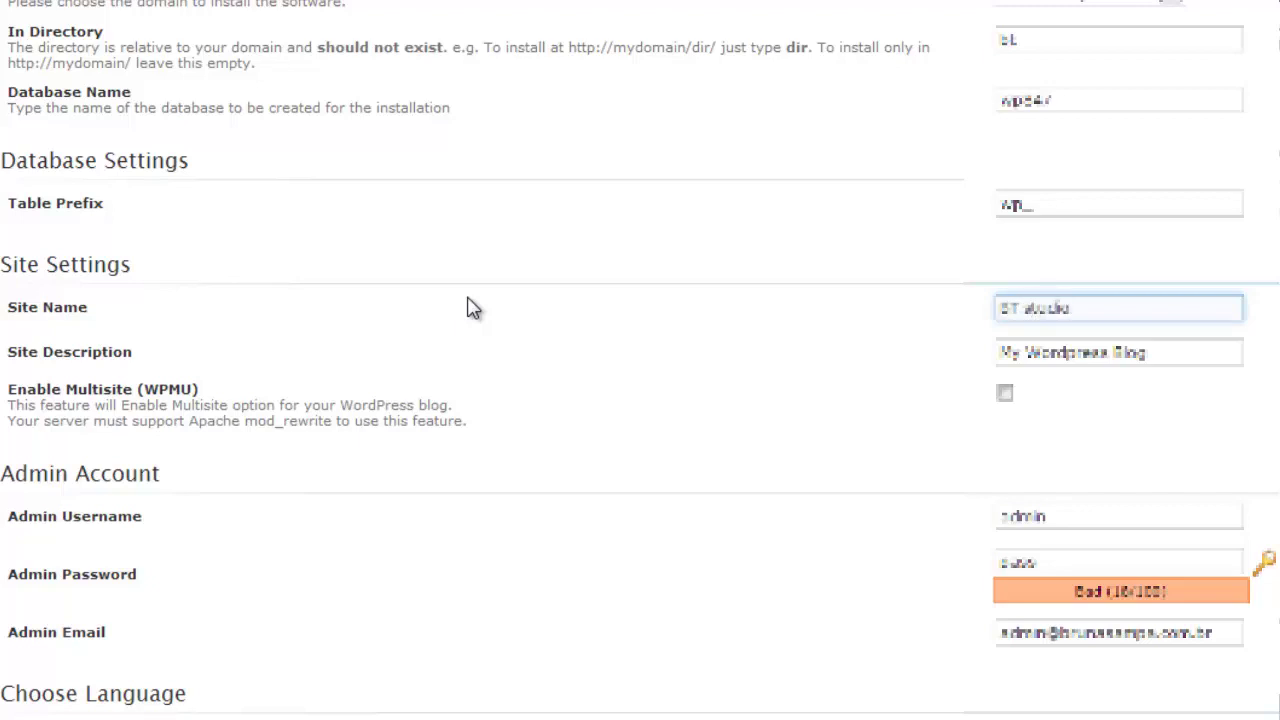
Step: Set the site description to 'Studio do BT'
left_click_drag(22, 352, 114, 352)
left_click(1184, 352)
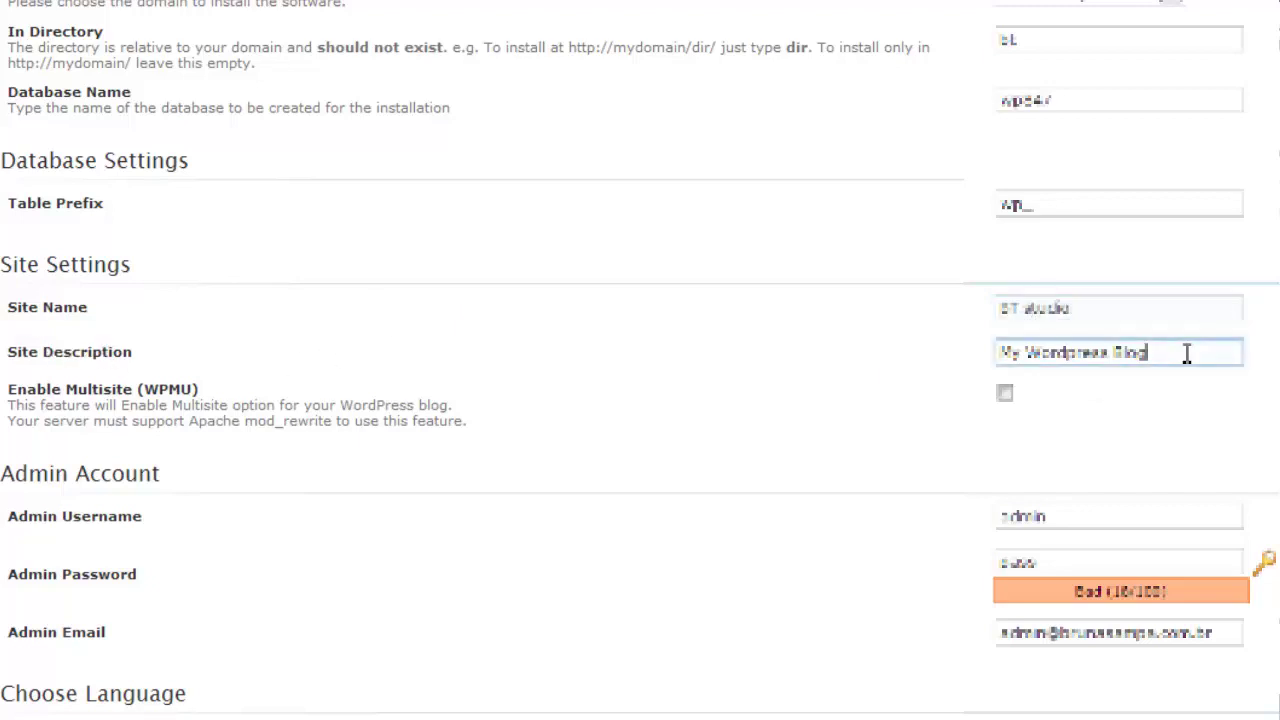
left_click_drag(1184, 352, 735, 372)
type("Studio do BT")
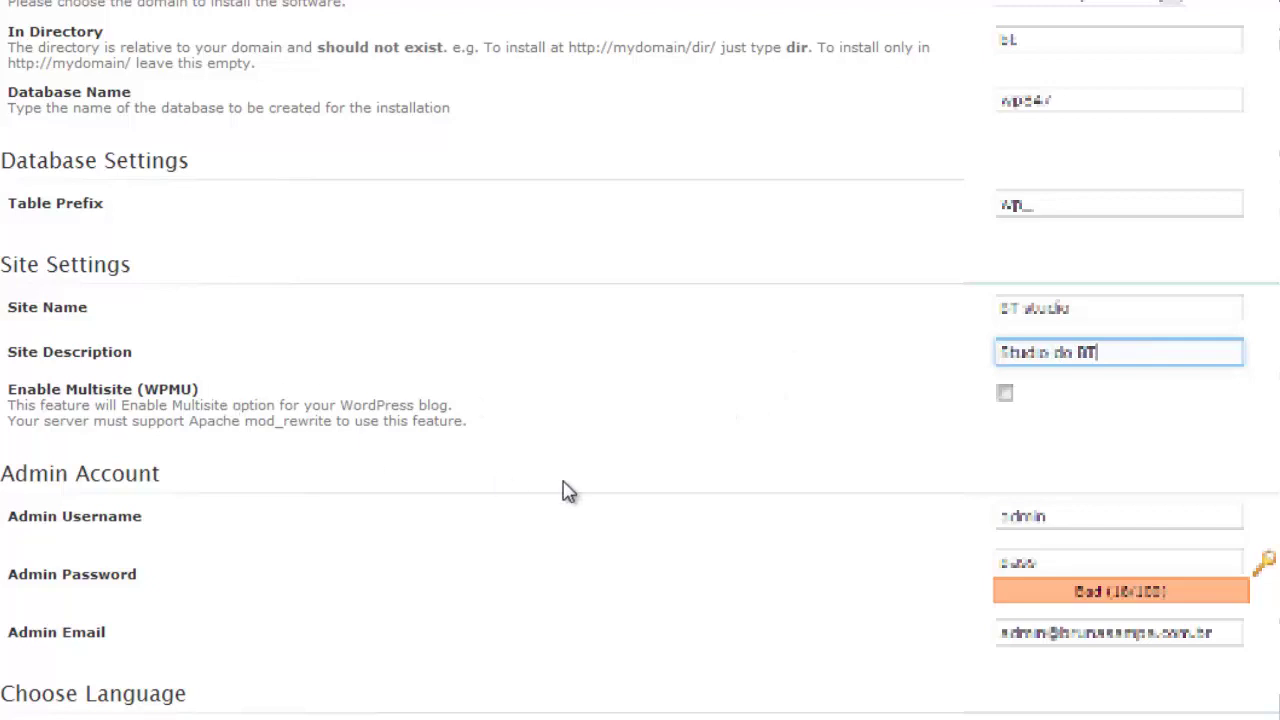
left_click_drag(7, 387, 248, 421)
left_click(405, 421)
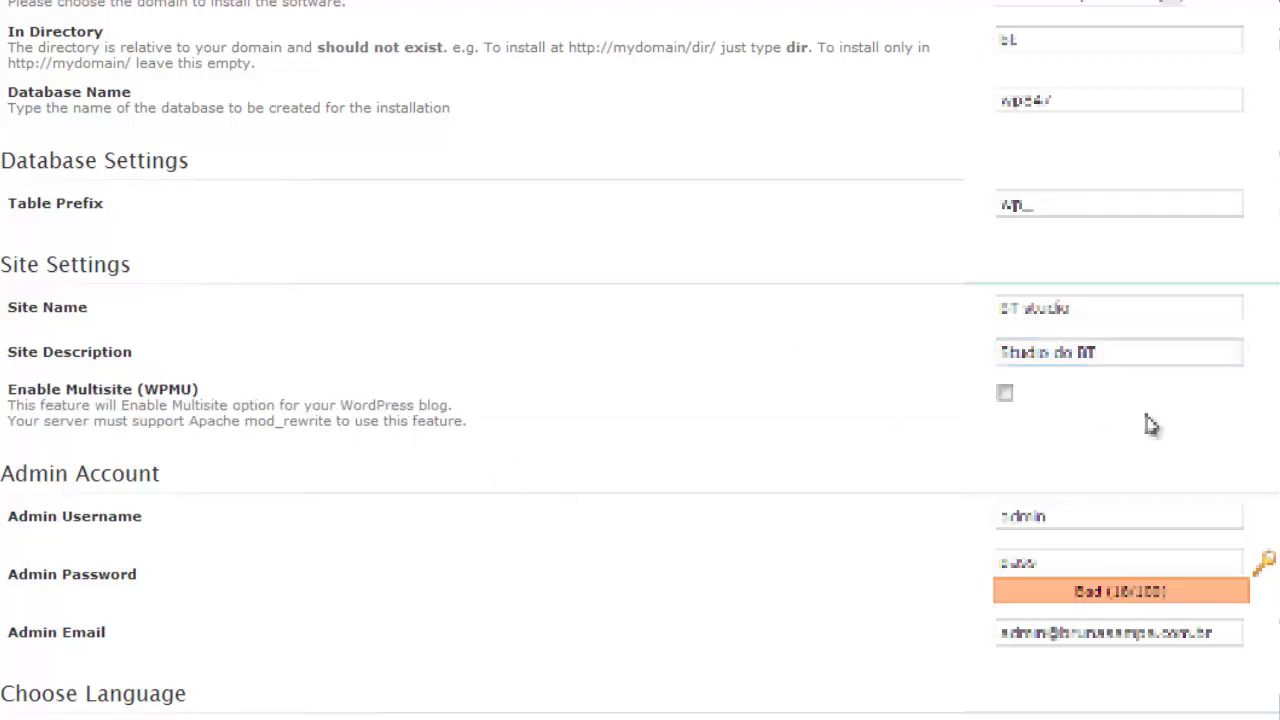
Step: Turn on Multisite and replace the admin password with a new short numeric one
left_click(1005, 396)
scroll(334, 395, "down", 3)
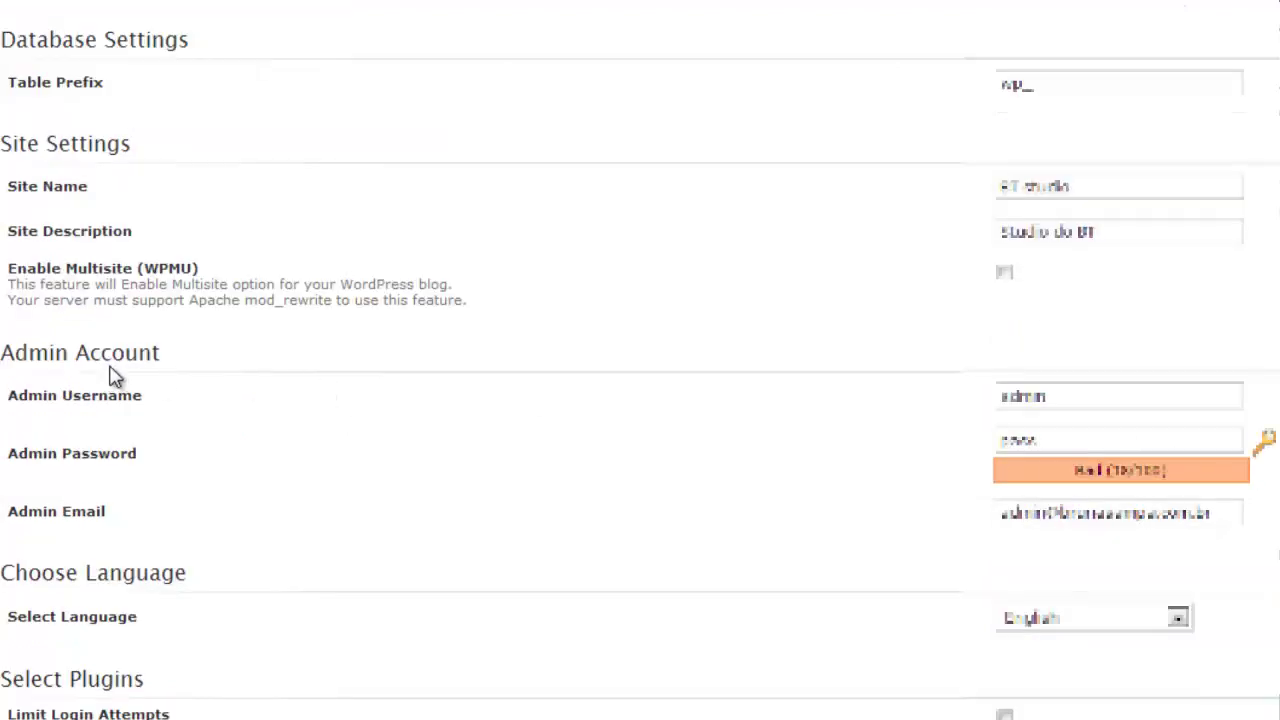
left_click(1020, 402)
double_click(1020, 400)
double_click(35, 455)
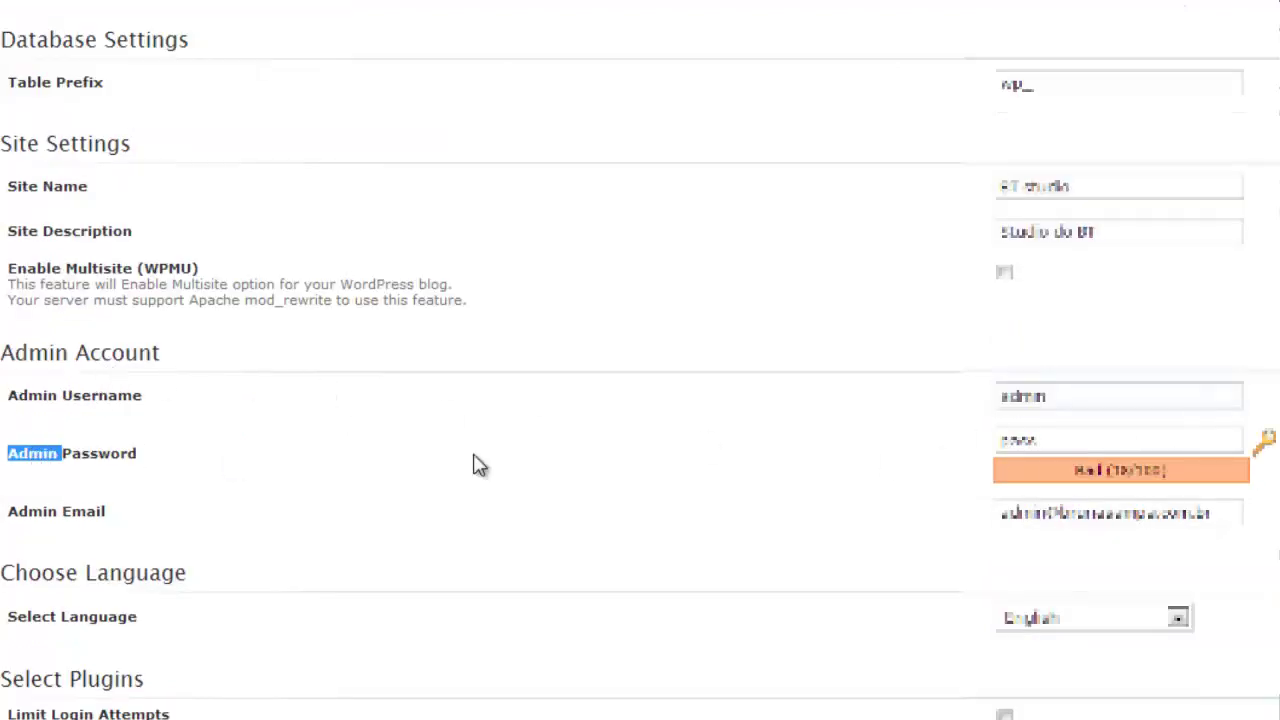
double_click(1038, 440)
type("123456")
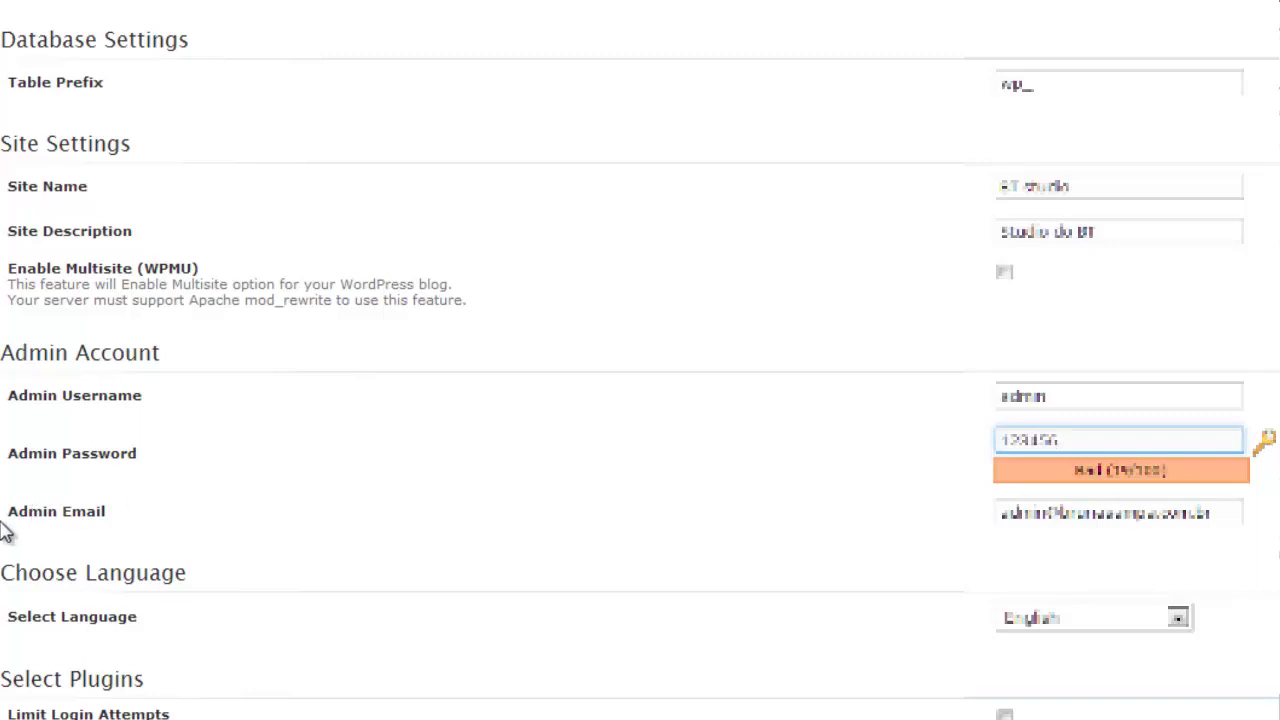
Step: Review the admin e-mail and leave it unchanged
left_click_drag(12, 511, 103, 510)
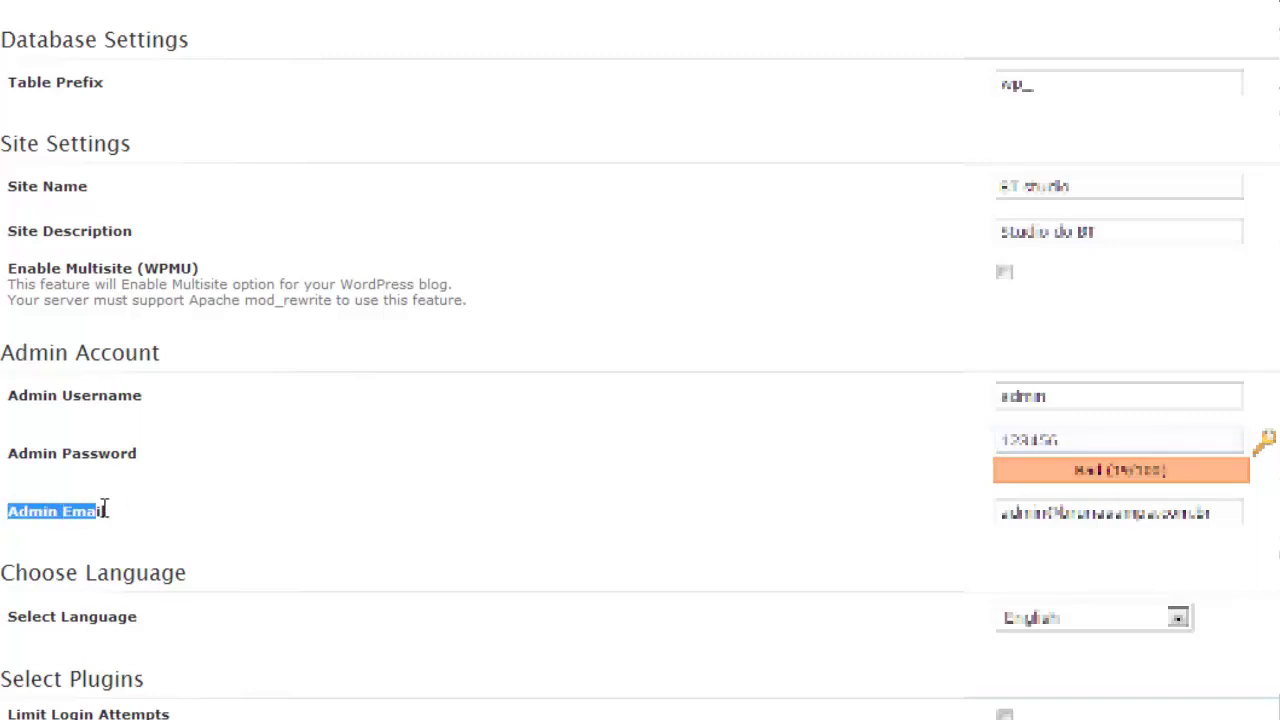
double_click(1018, 511)
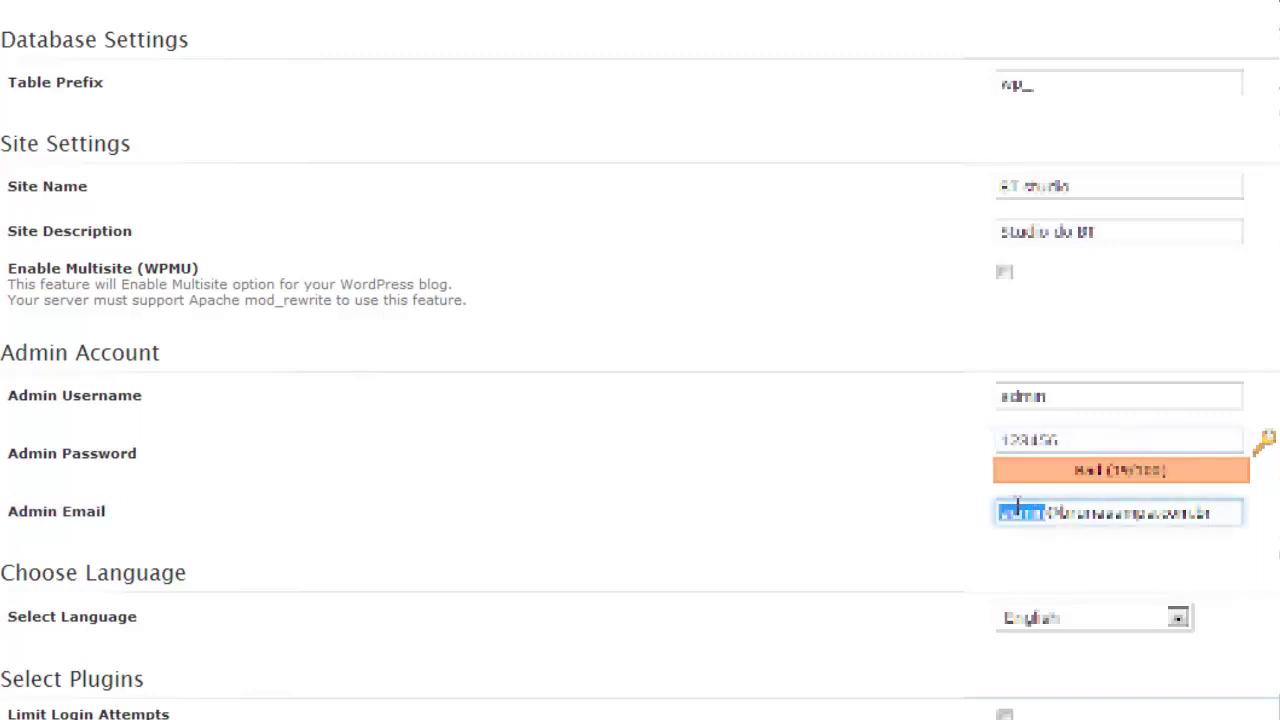
left_click(1230, 511)
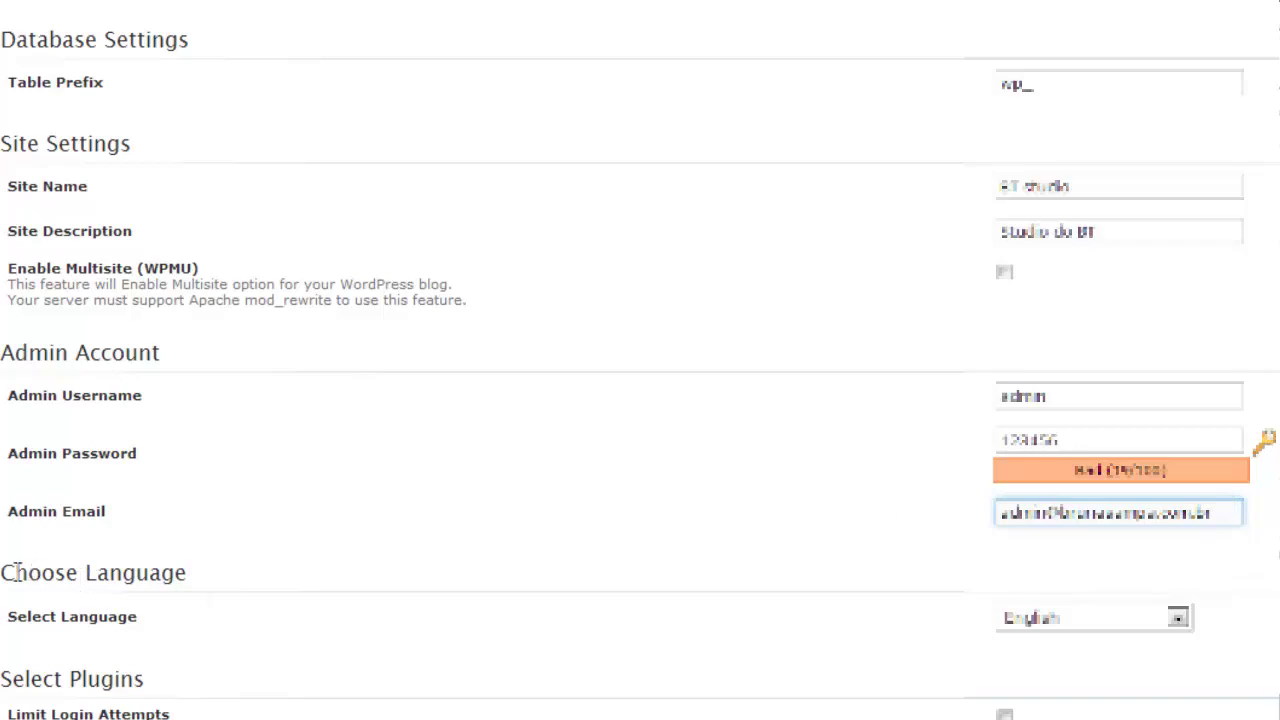
left_click(1095, 618)
Step: Choose Portuguese-BR as the language and include the Limit Login Attempts plugin
scroll(1110, 670, "down", 2)
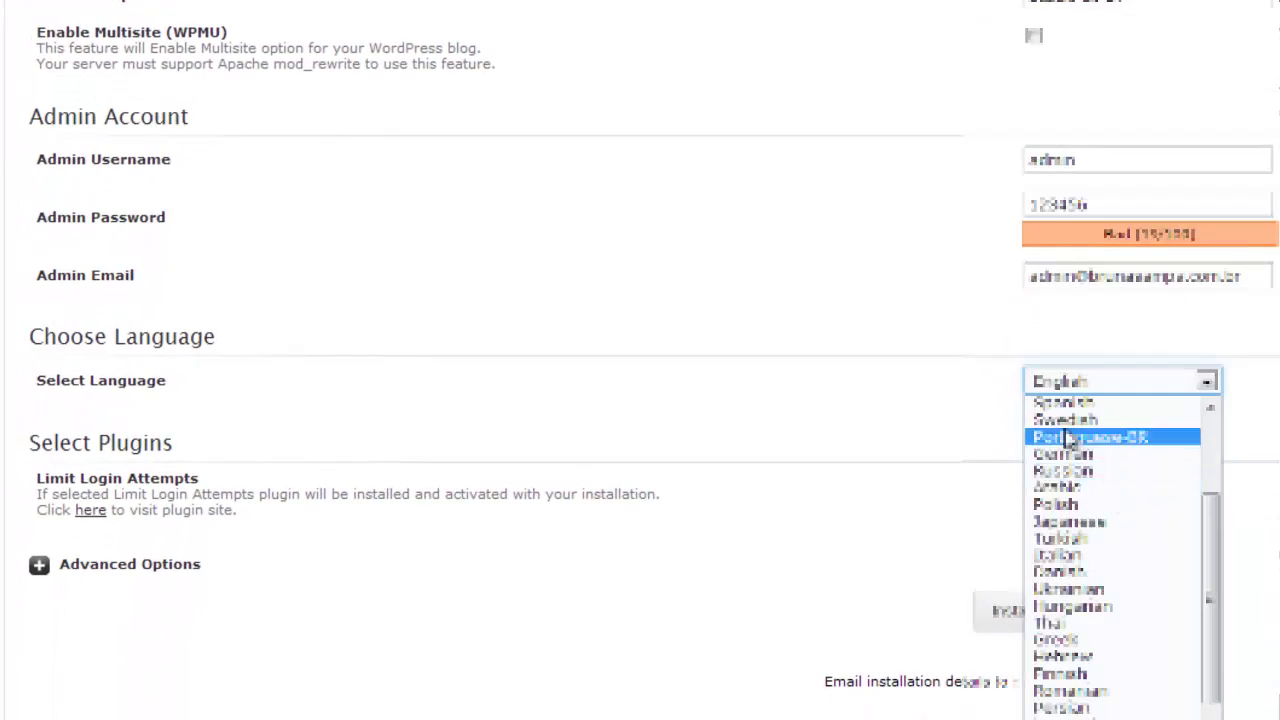
left_click(1145, 450)
scroll(943, 420, "down", 3)
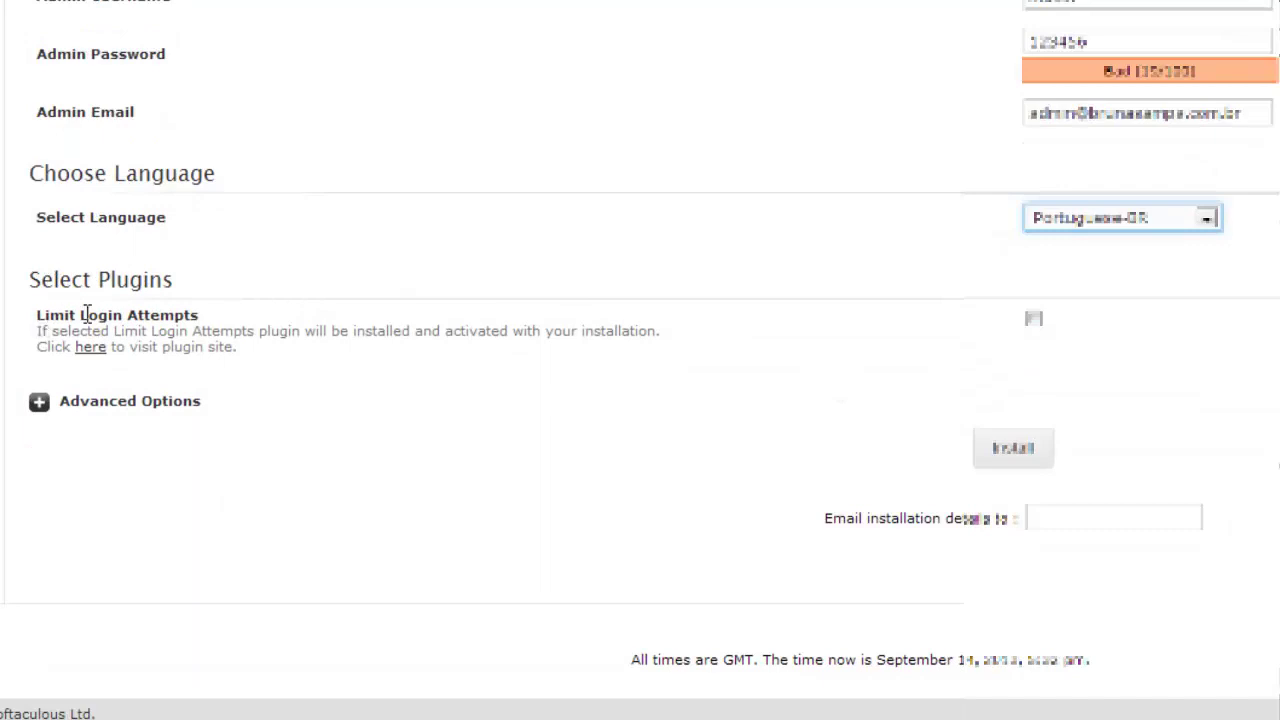
left_click(1035, 321)
Step: Expand the Advanced Options to review them, then collapse them again
left_click(39, 405)
scroll(143, 508, "down", 2)
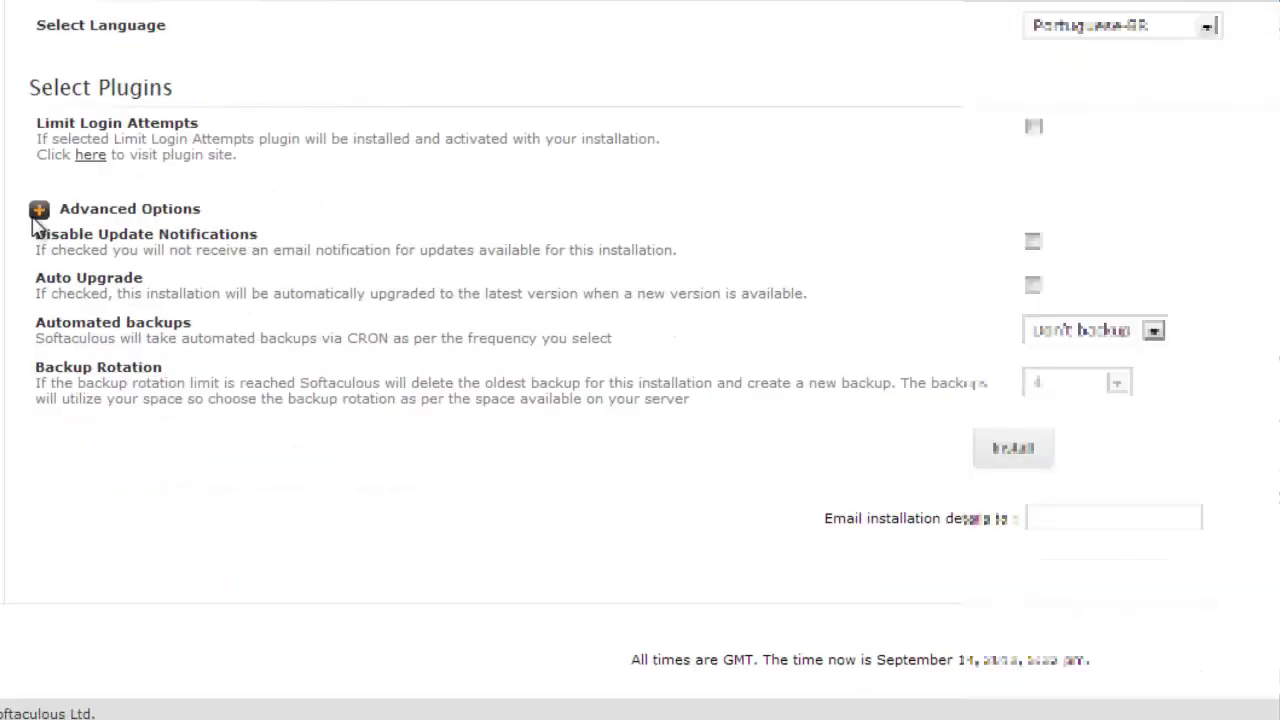
left_click(38, 211)
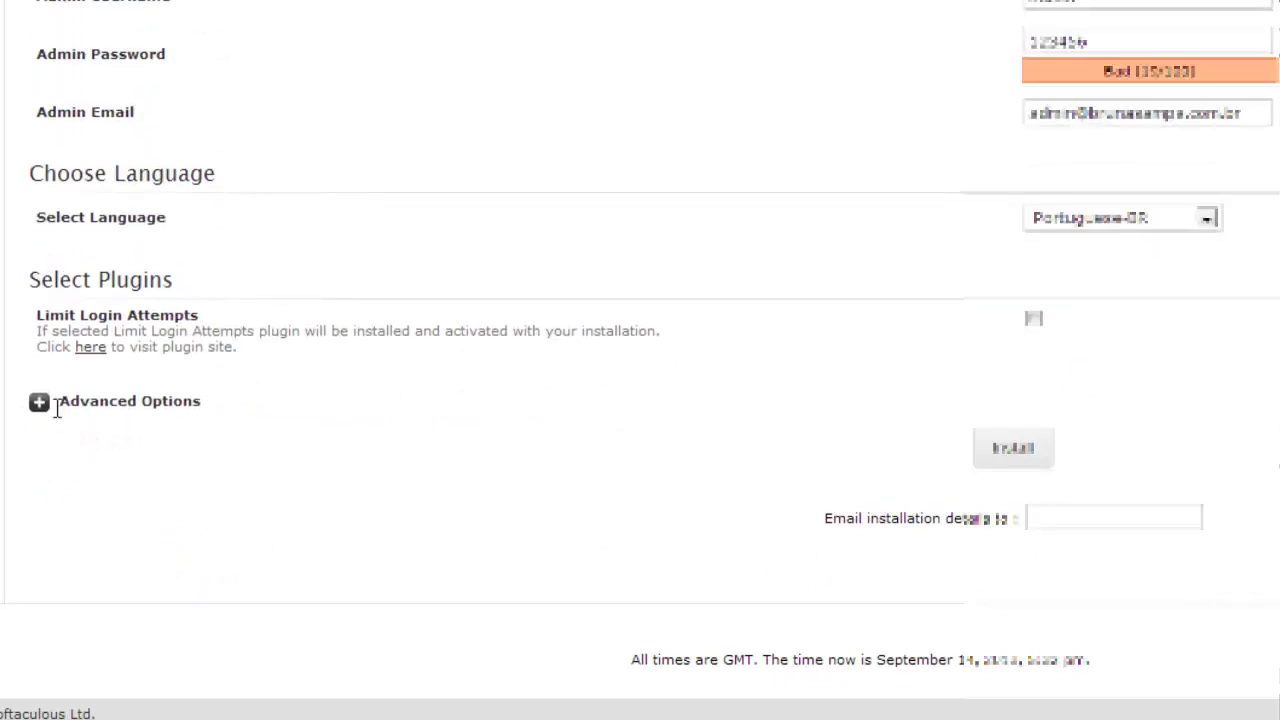
scroll(1180, 209, "up", 3)
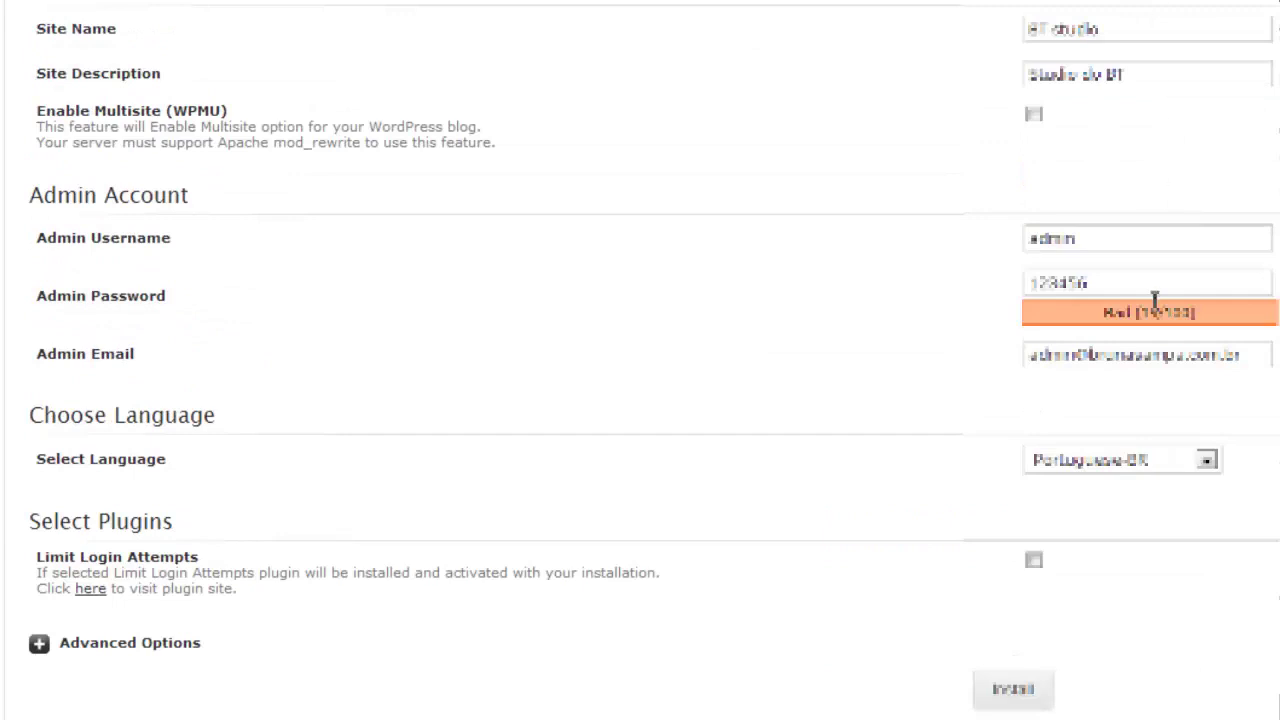
scroll(1172, 416, "down", 3)
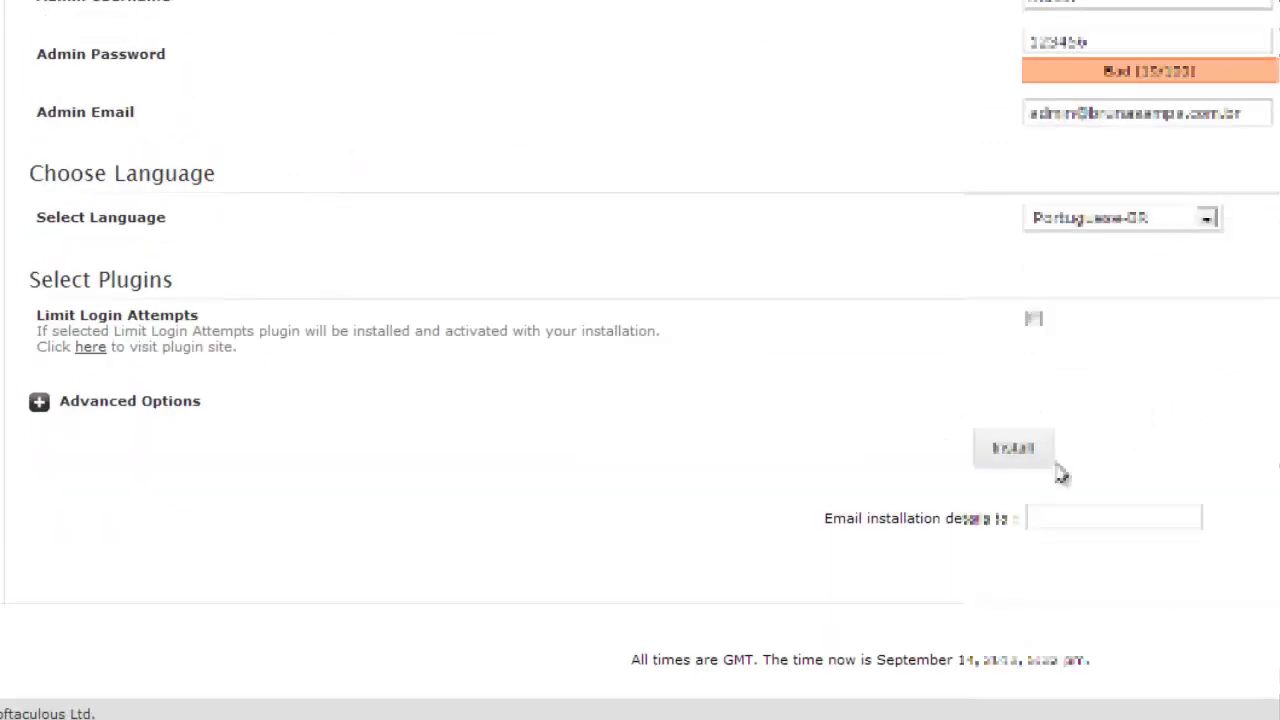
Step: Run the WordPress installation and follow the Administrative URL to the BT studio login page
left_click(1013, 448)
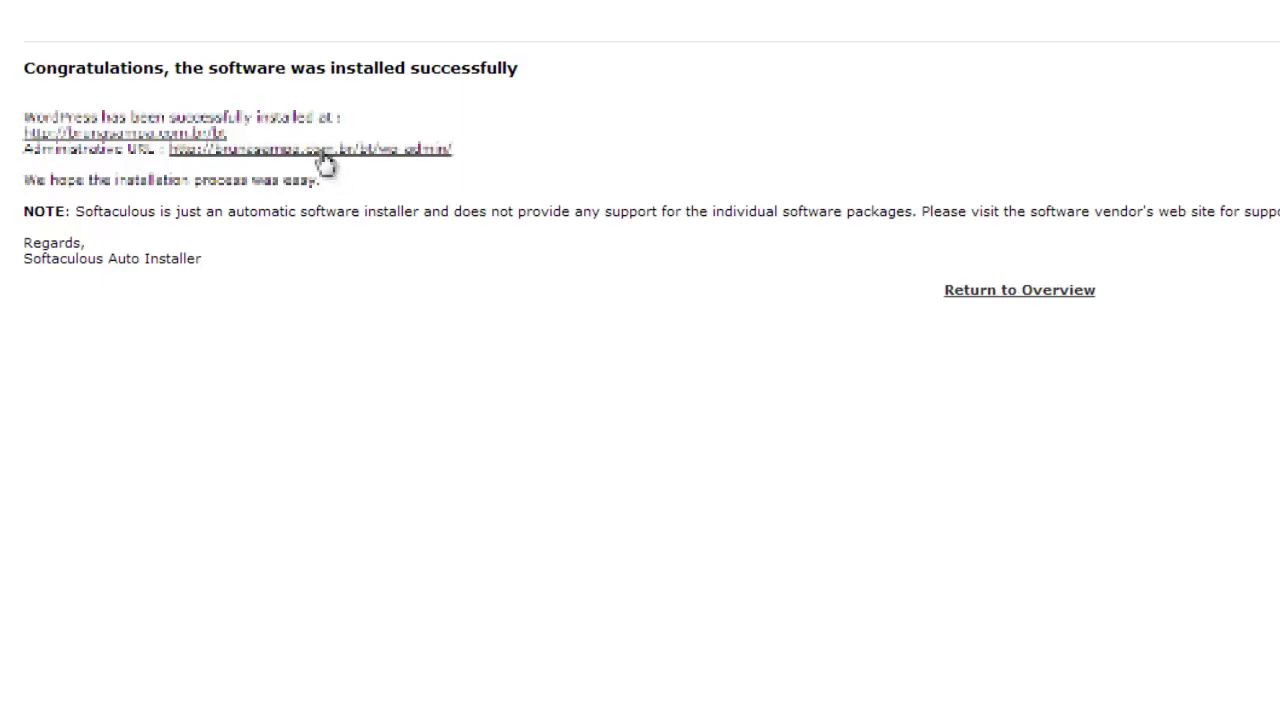
left_click(327, 160)
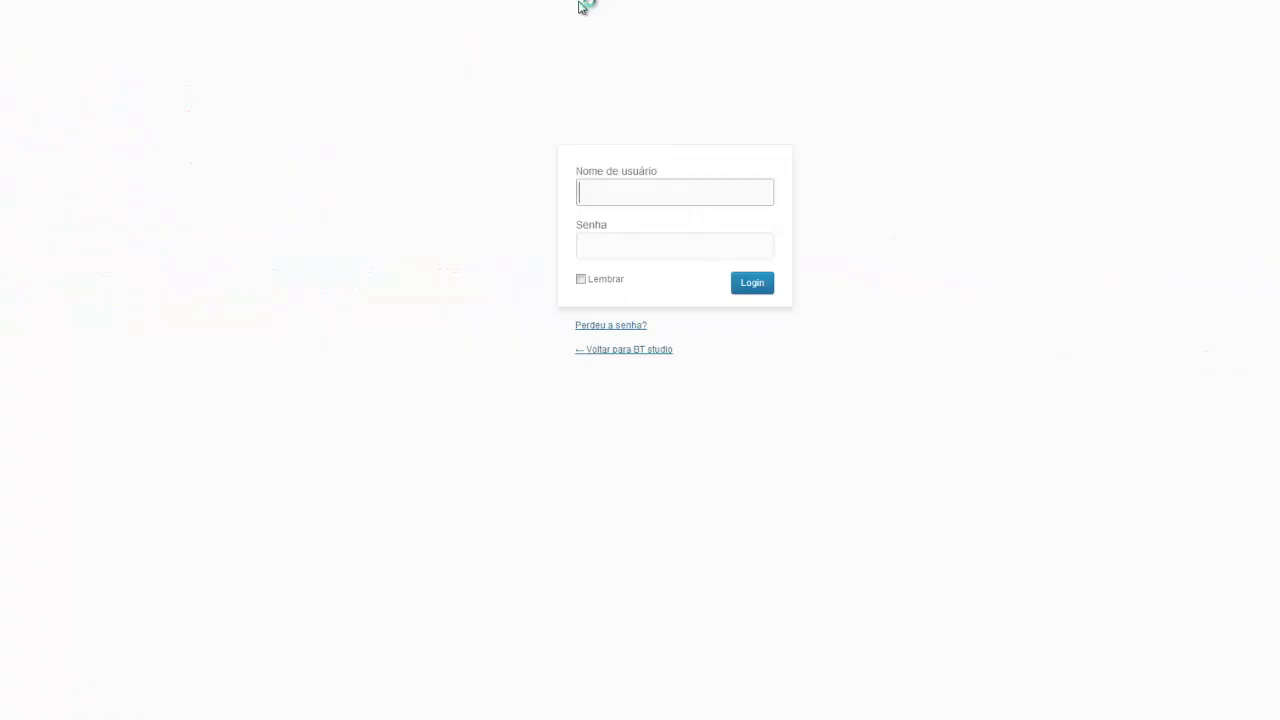
Step: Enter username 'admin' in Nome de usuário and the account password in Senha
left_click(646, 240)
left_click(614, 181)
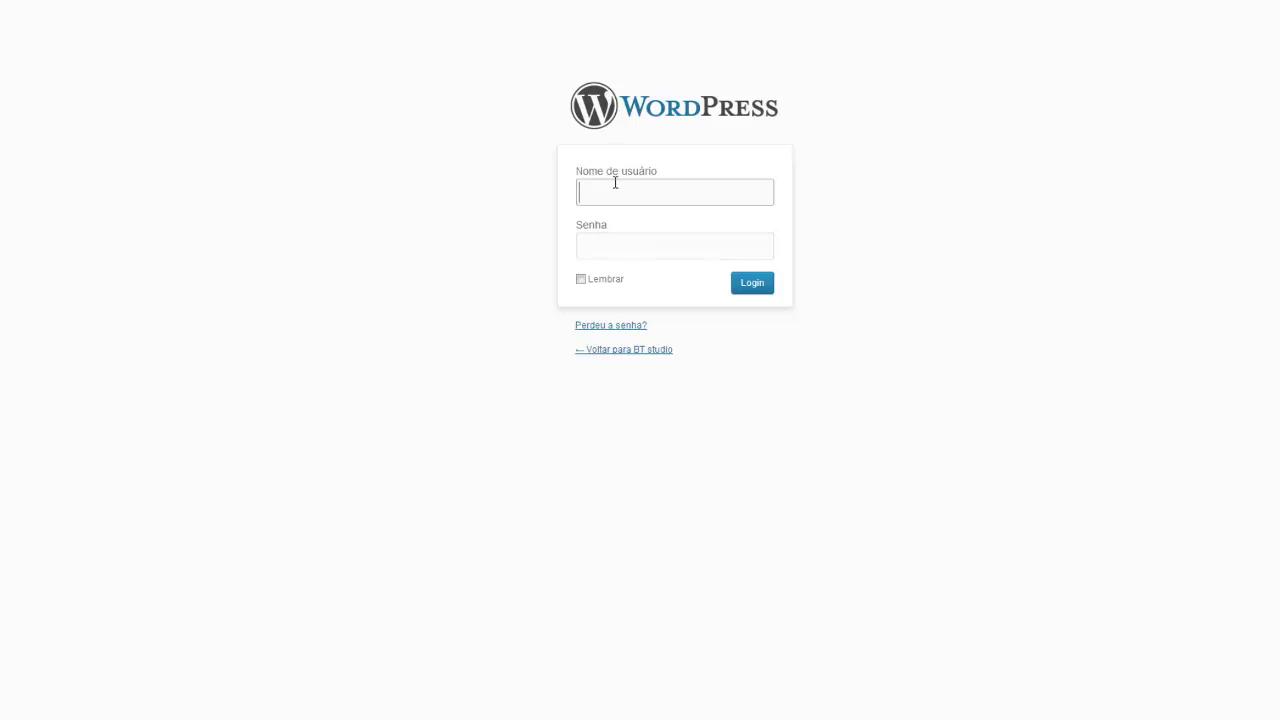
type("admin")
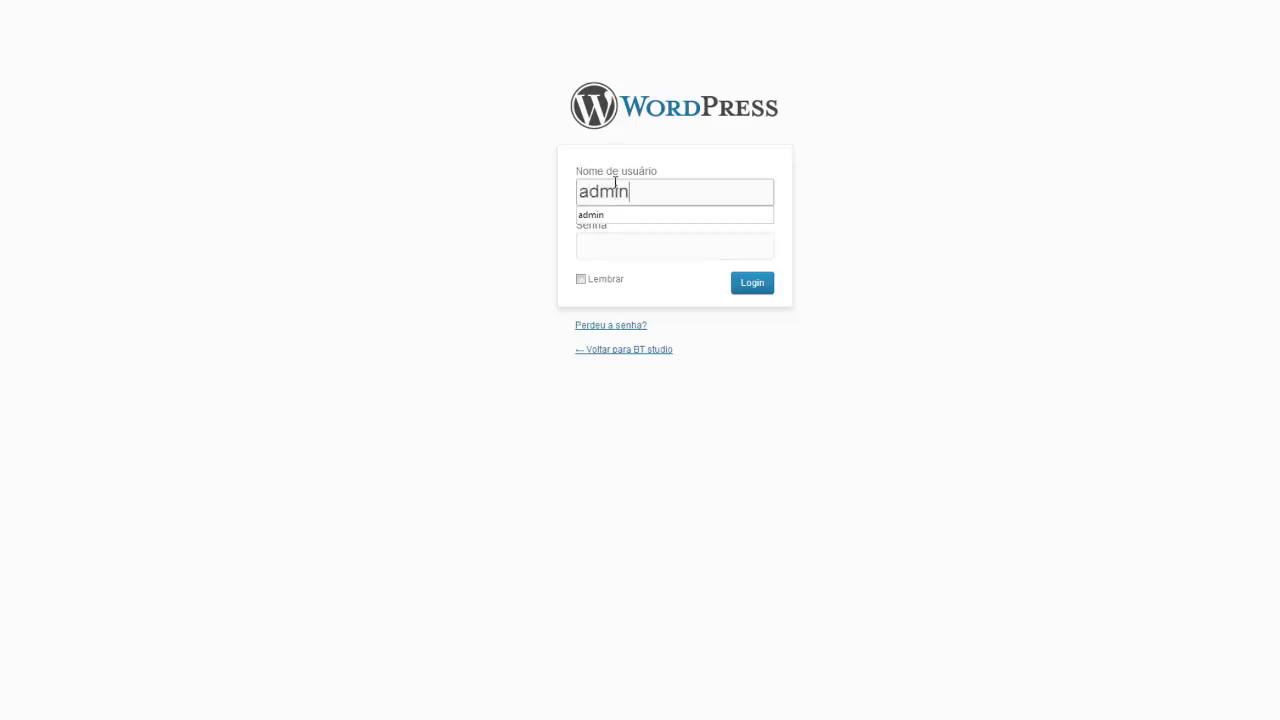
key("Tab")
type("123456")
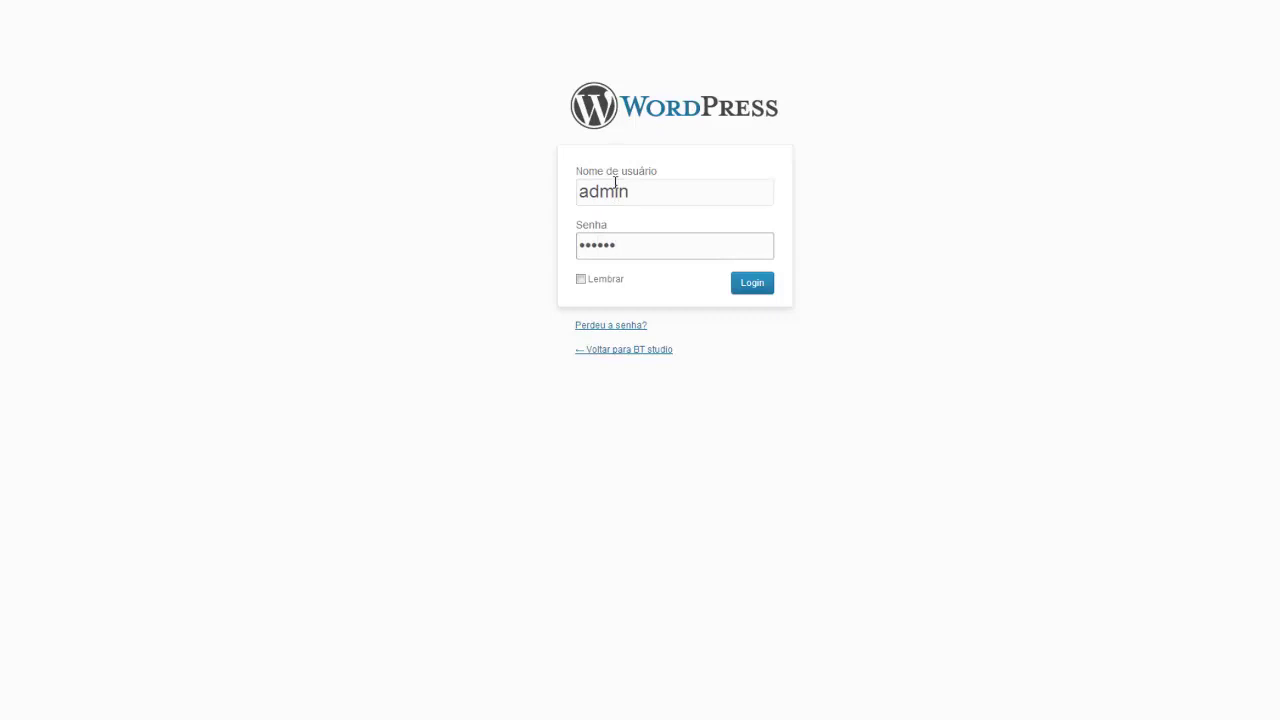